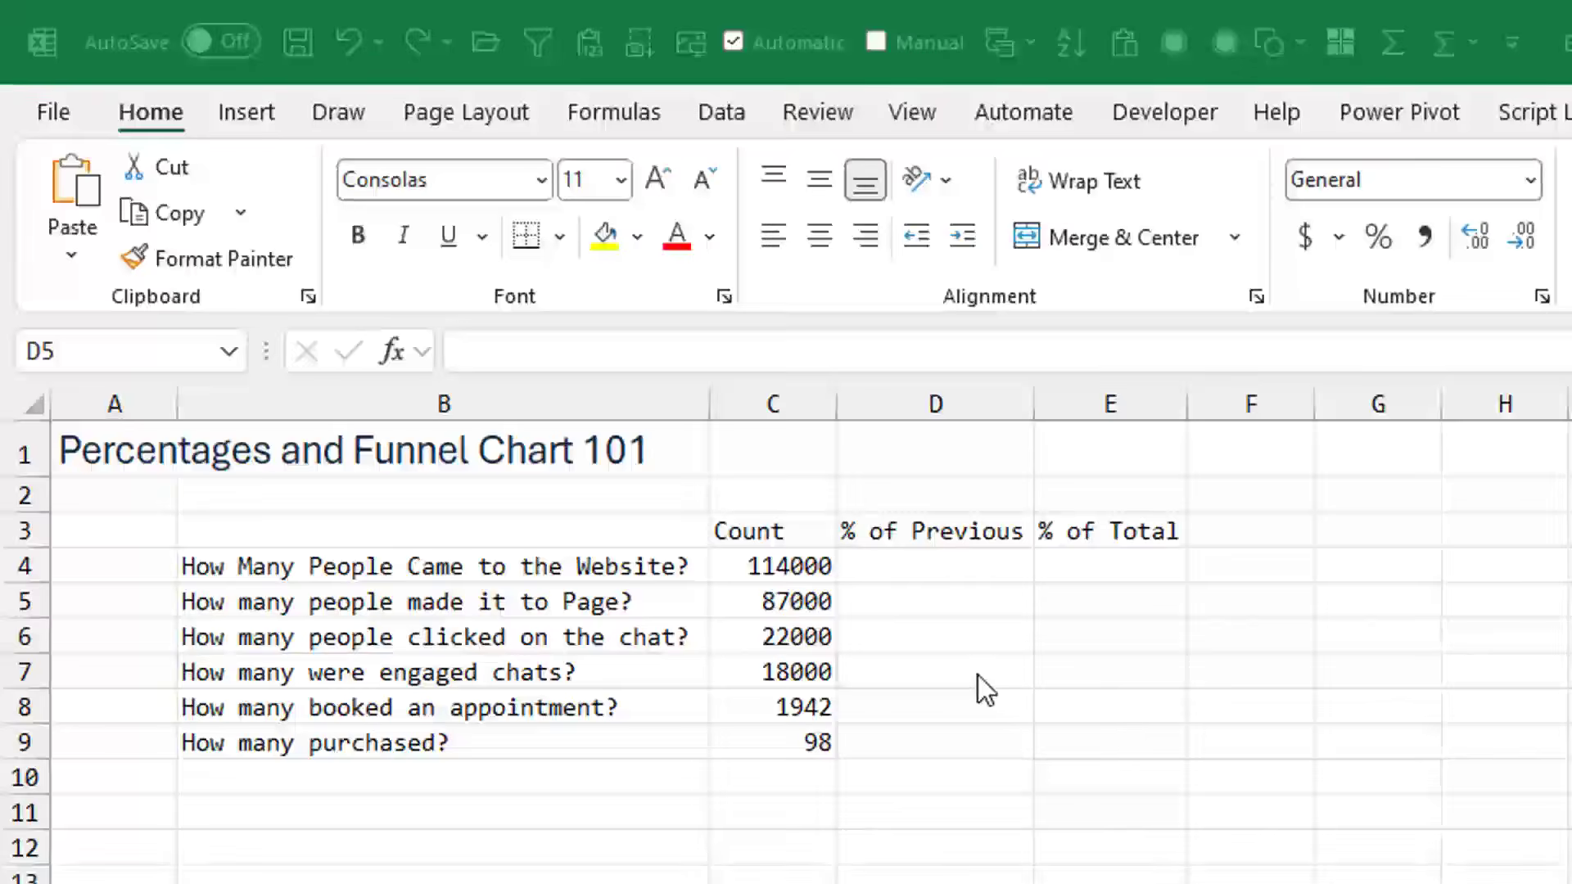
- Enter the formula =C5/C4 in cell D5 for the page visitors' % of Previous
{"action": "left_click", "coordinate": [963, 619]}
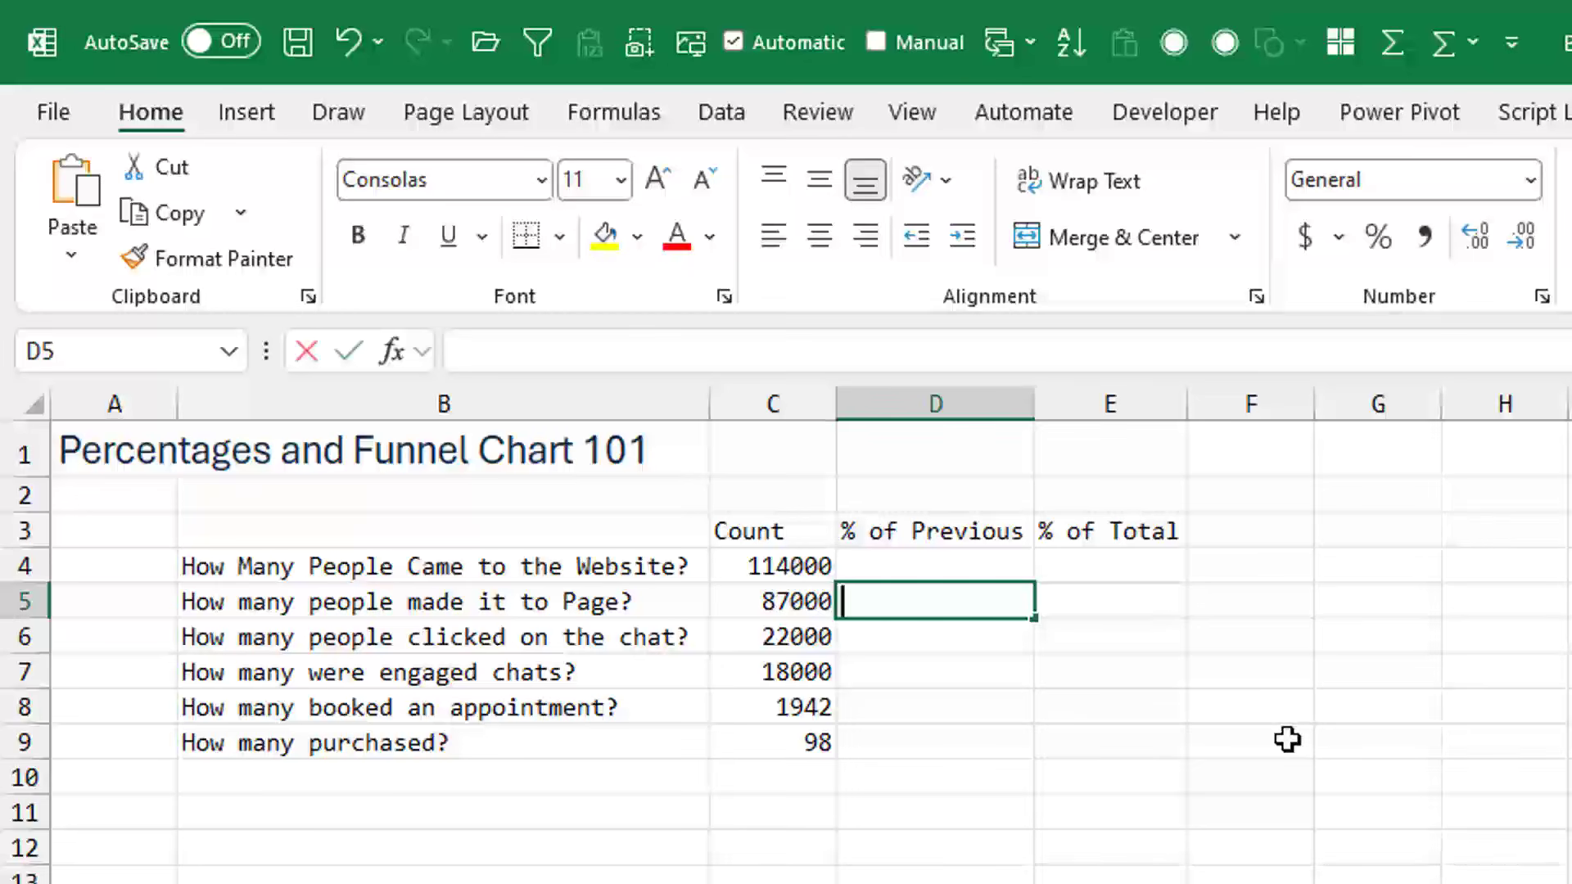
{"action": "type", "text": "="}
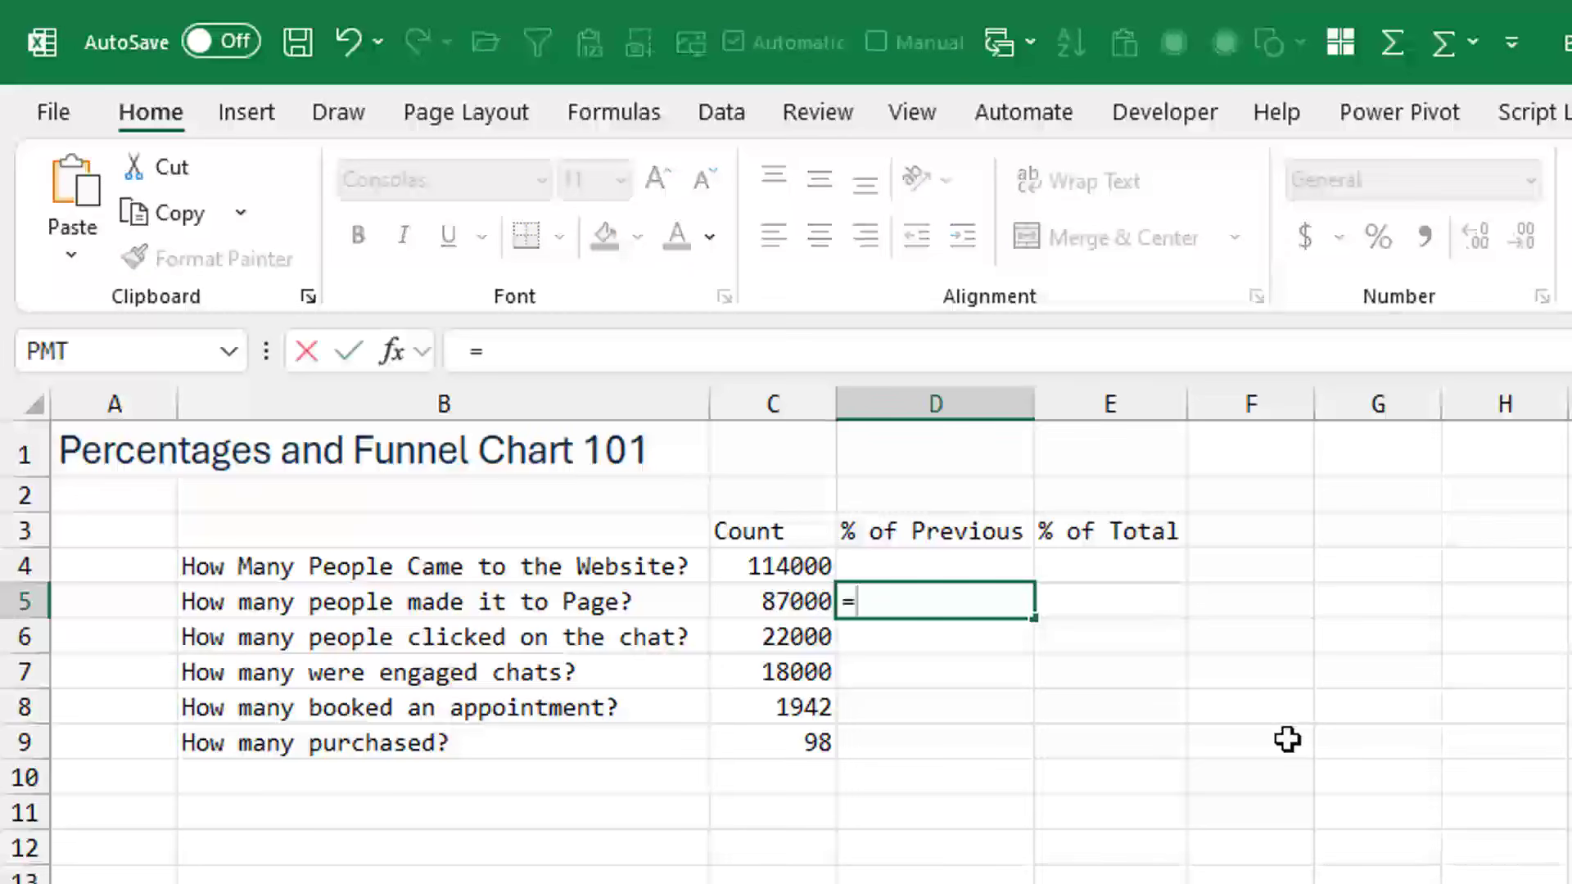
{"action": "left_click", "coordinate": [781, 602]}
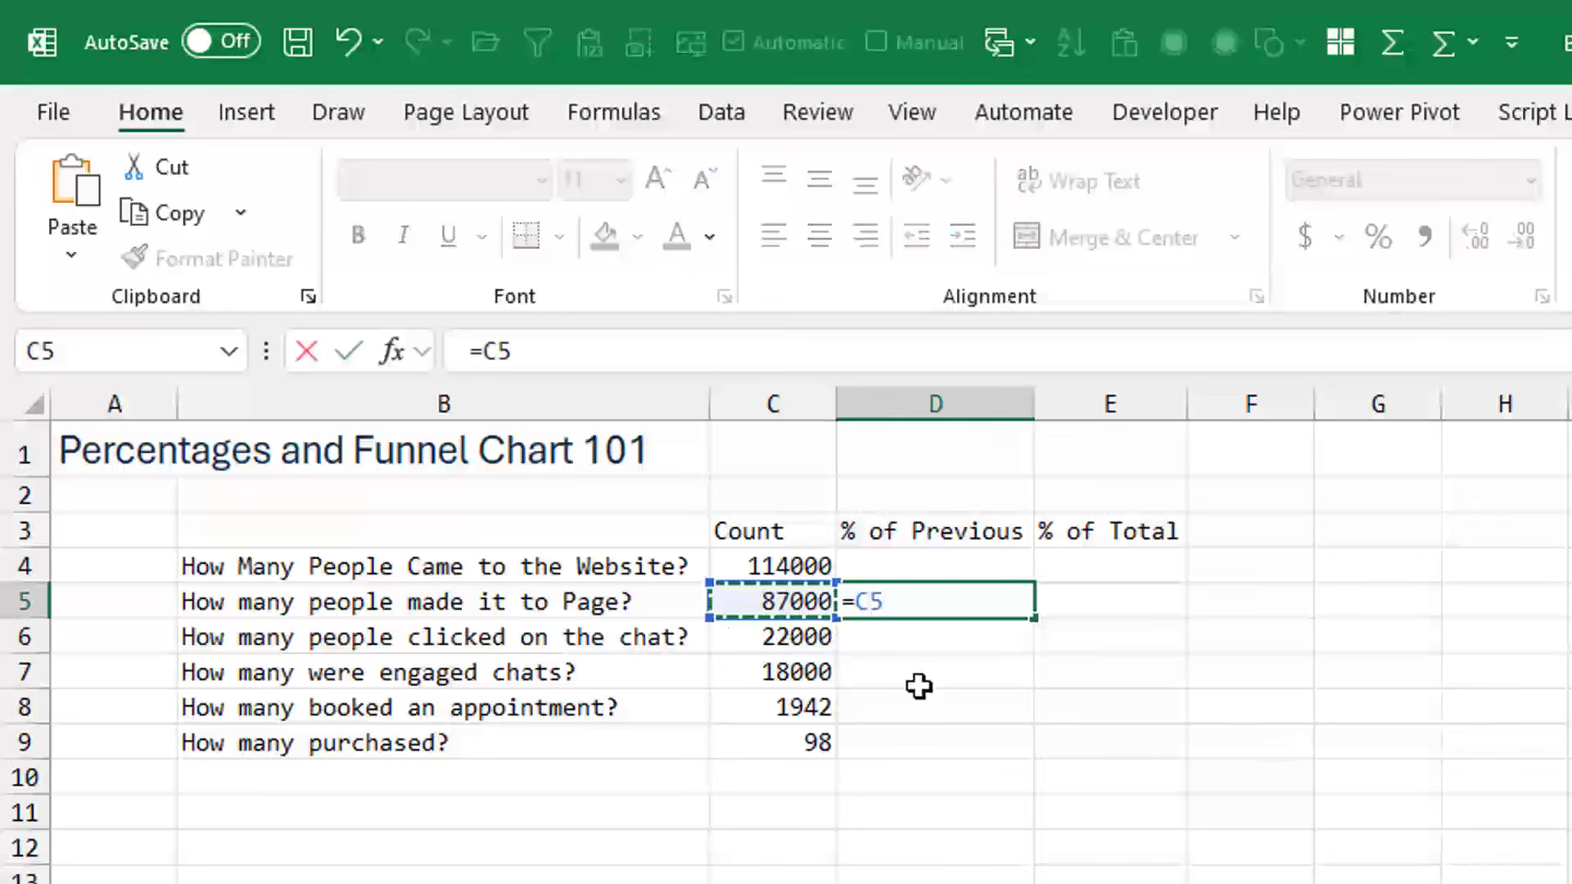
{"action": "type", "text": "/"}
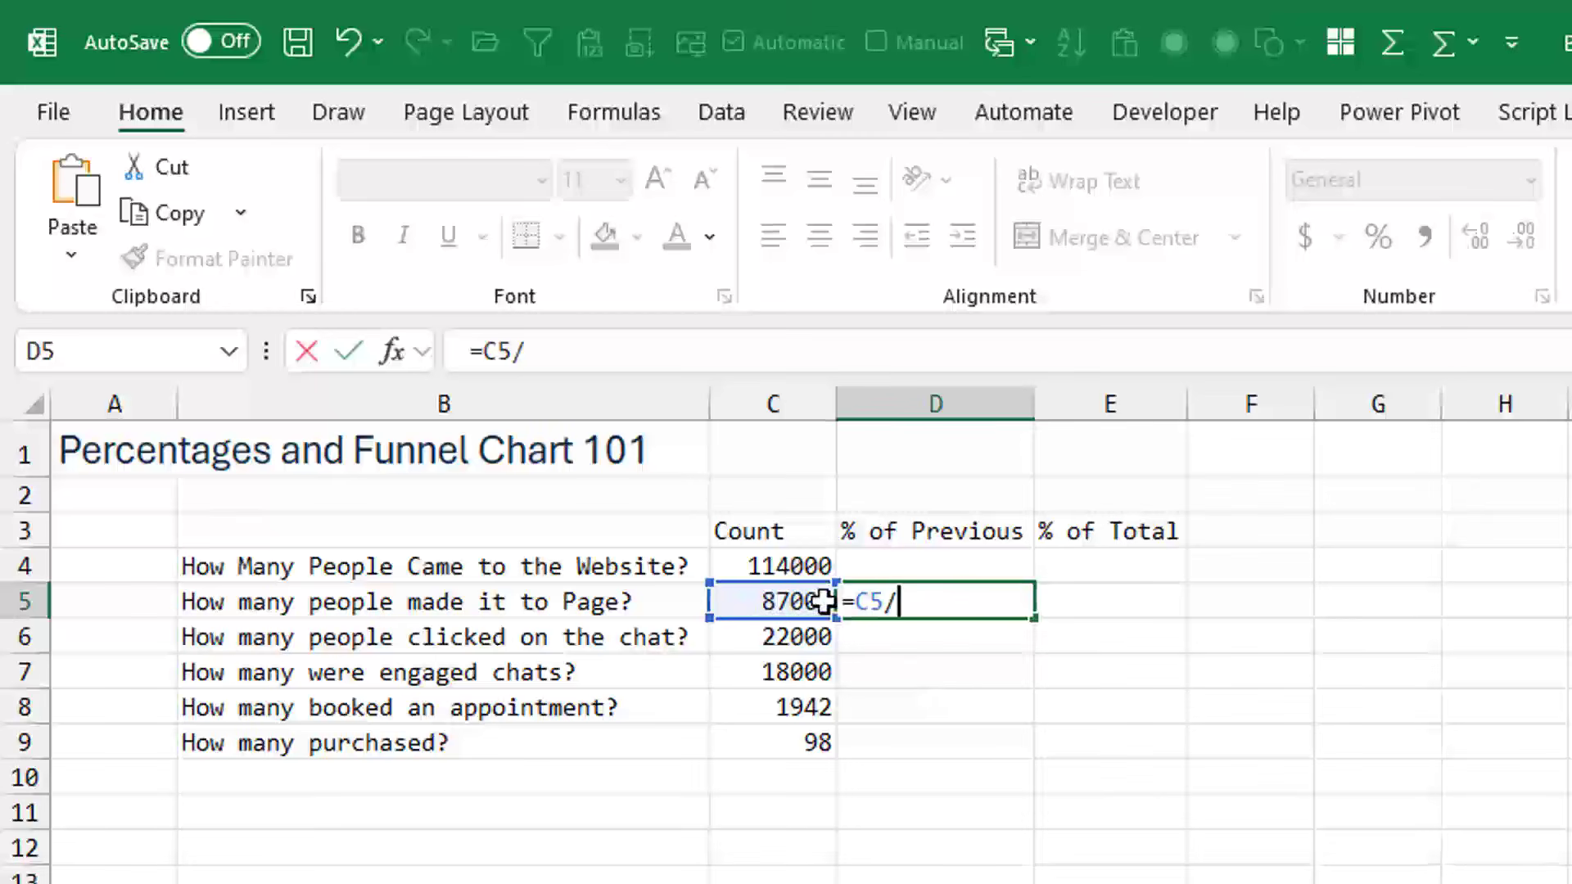
{"action": "left_click", "coordinate": [801, 563]}
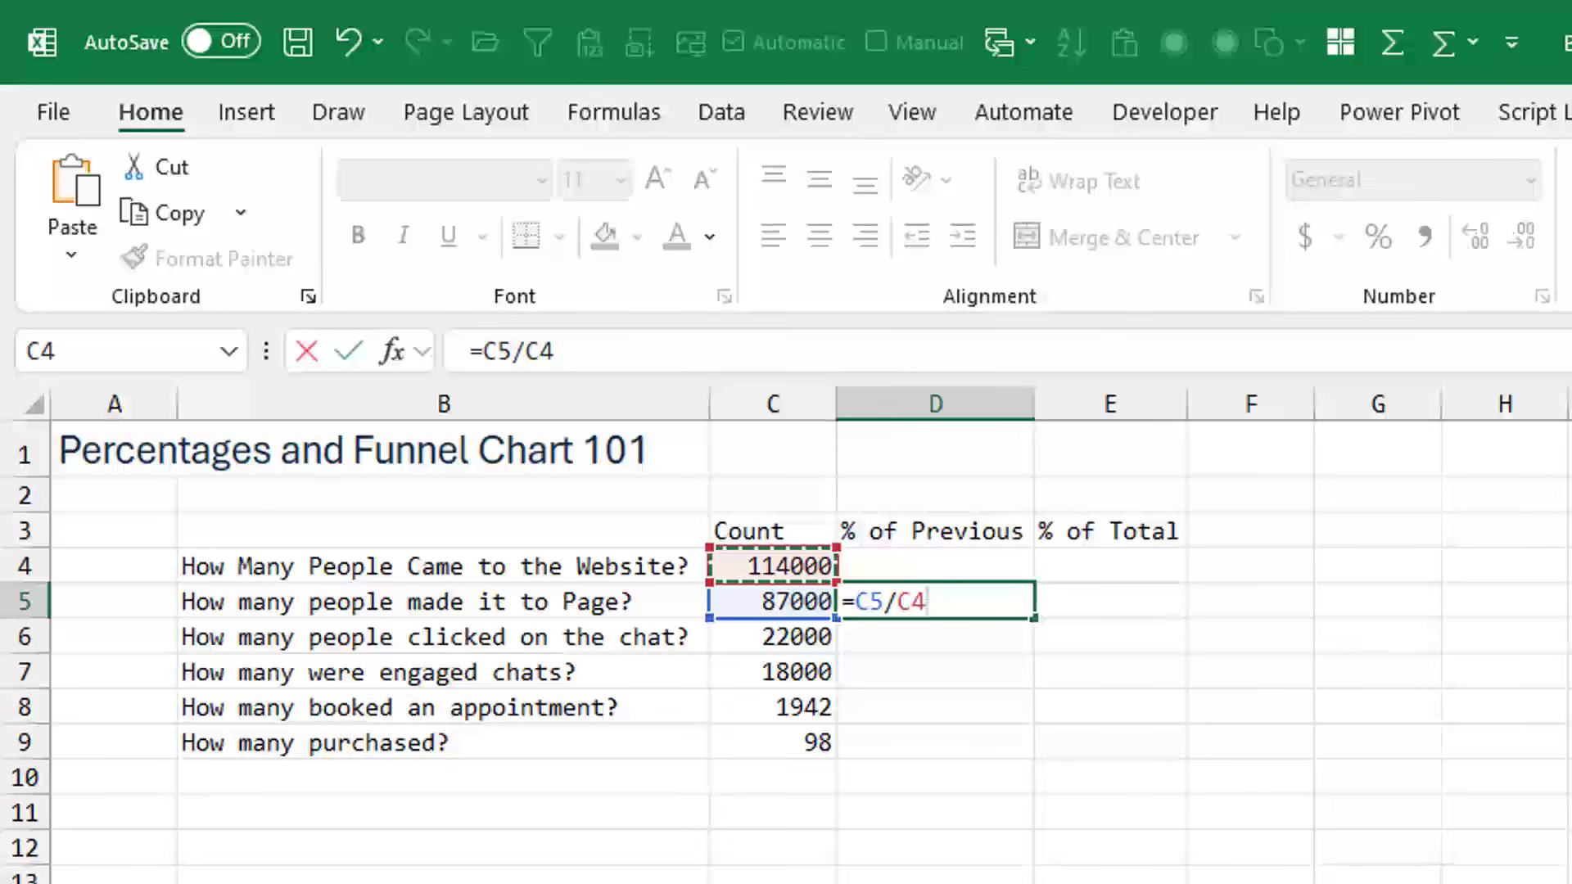
{"action": "key", "text": "Return"}
{"action": "key", "text": "Up"}
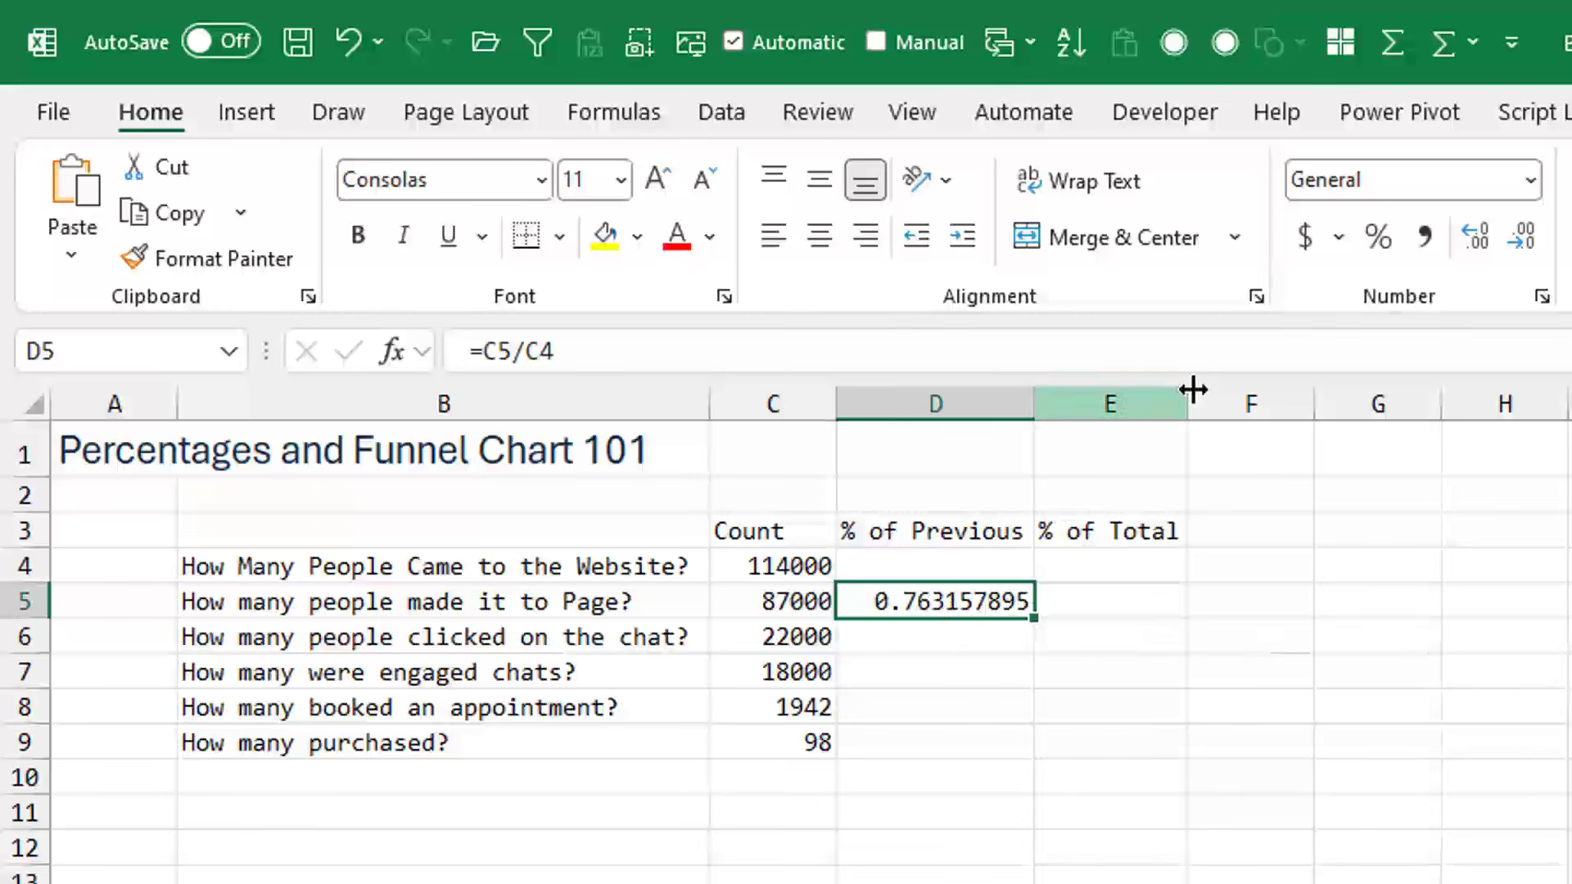
- Format D5 as a percentage with one decimal place and fill its formula down to D9
{"action": "left_click", "coordinate": [1379, 237]}
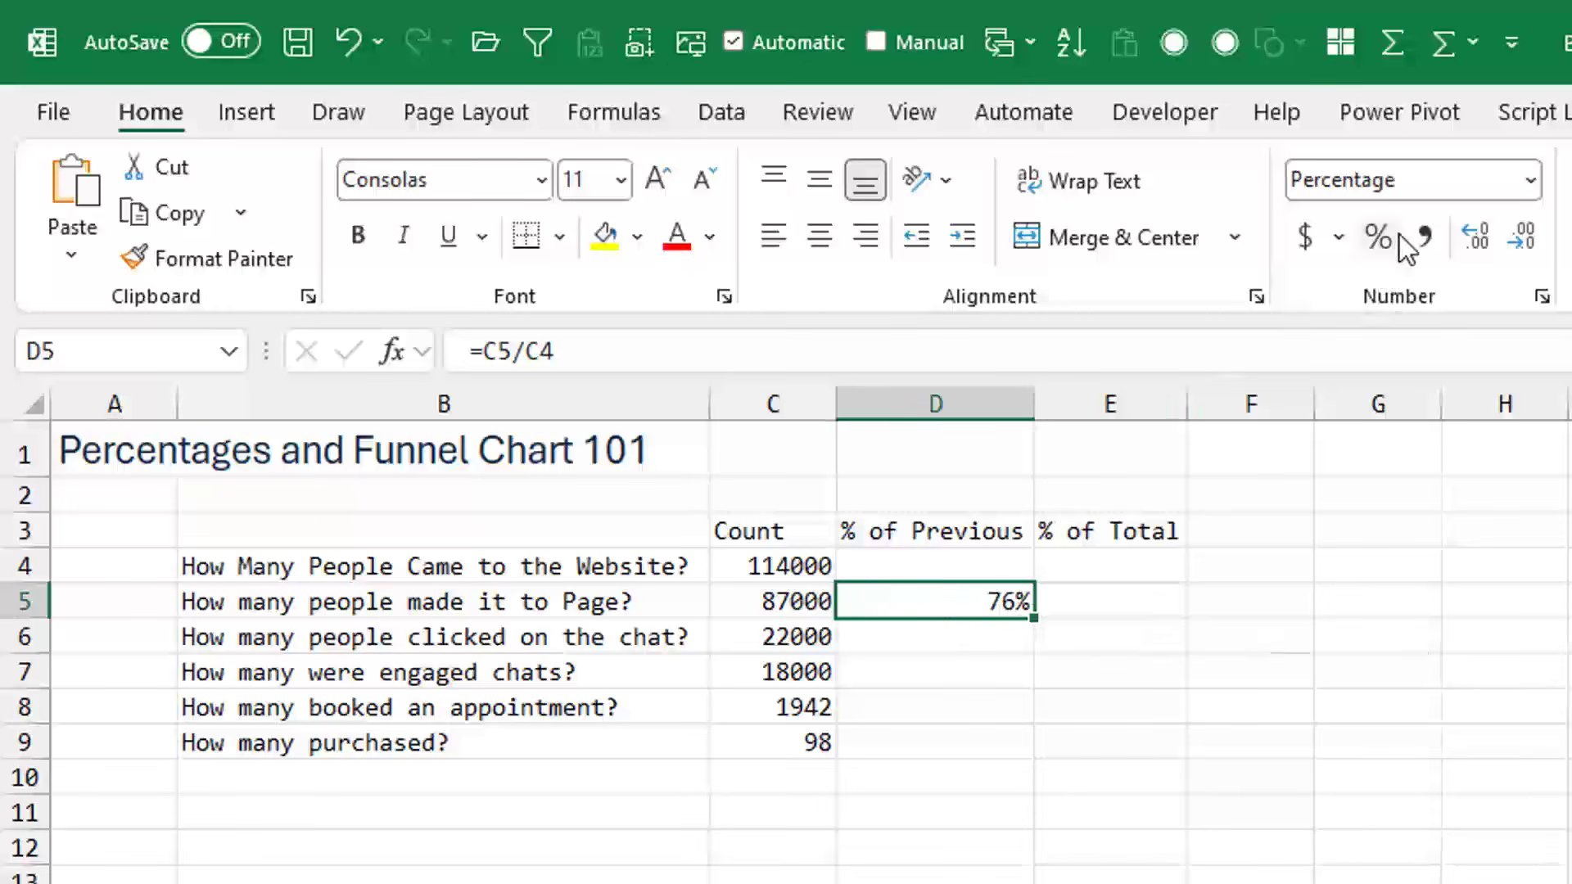
{"action": "left_click", "coordinate": [1482, 236]}
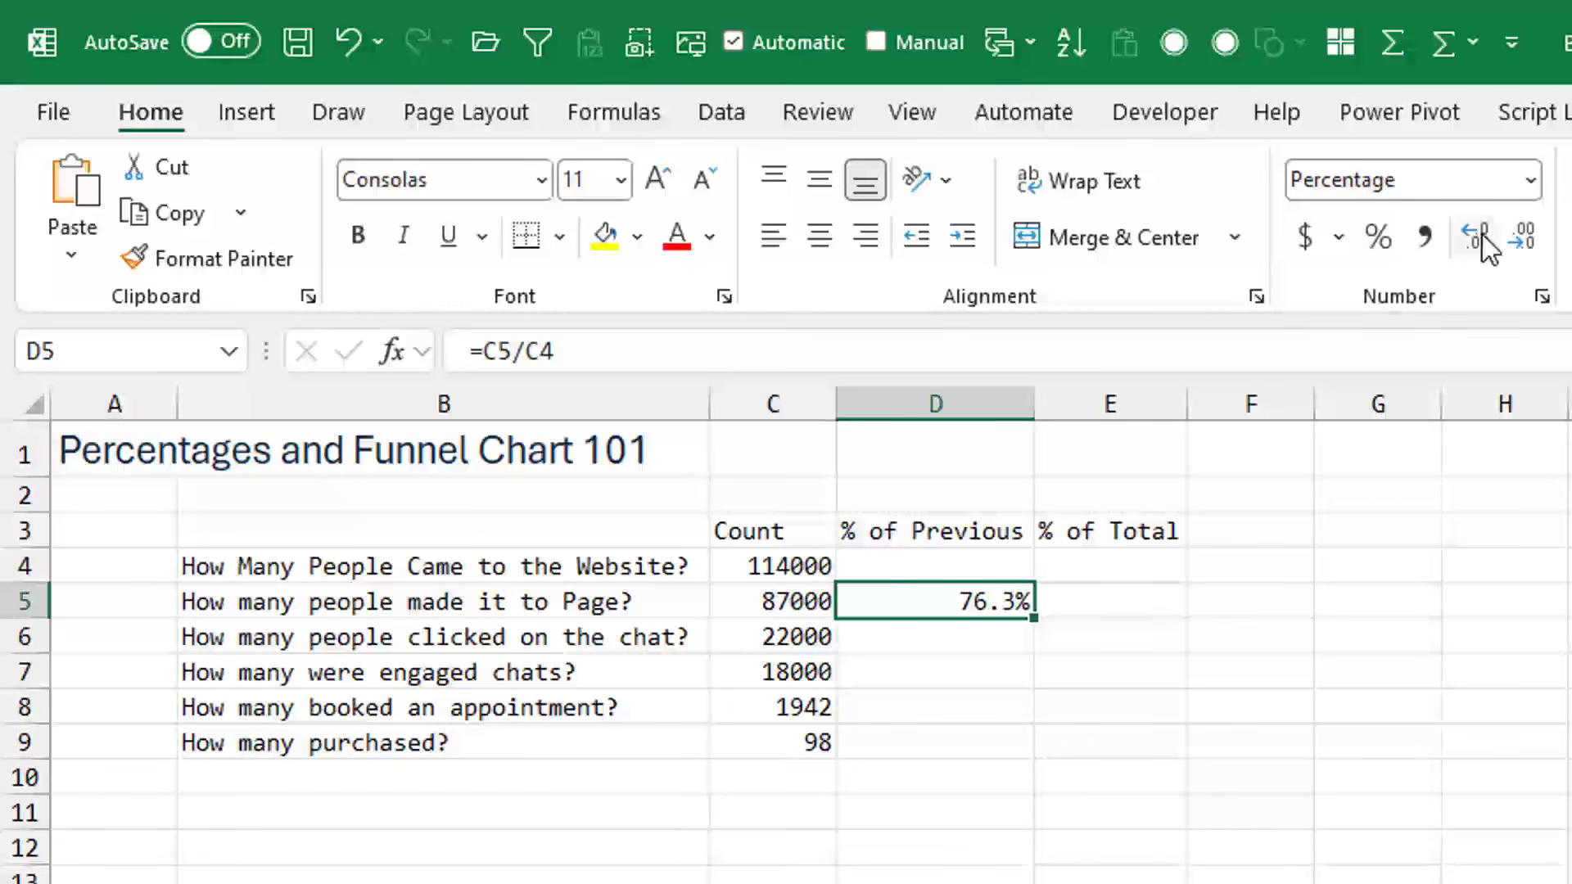
{"action": "left_click", "coordinate": [1477, 233]}
{"action": "left_click", "coordinate": [1520, 237]}
{"action": "left_click_drag", "start_coordinate": [1035, 616], "coordinate": [1027, 755]}
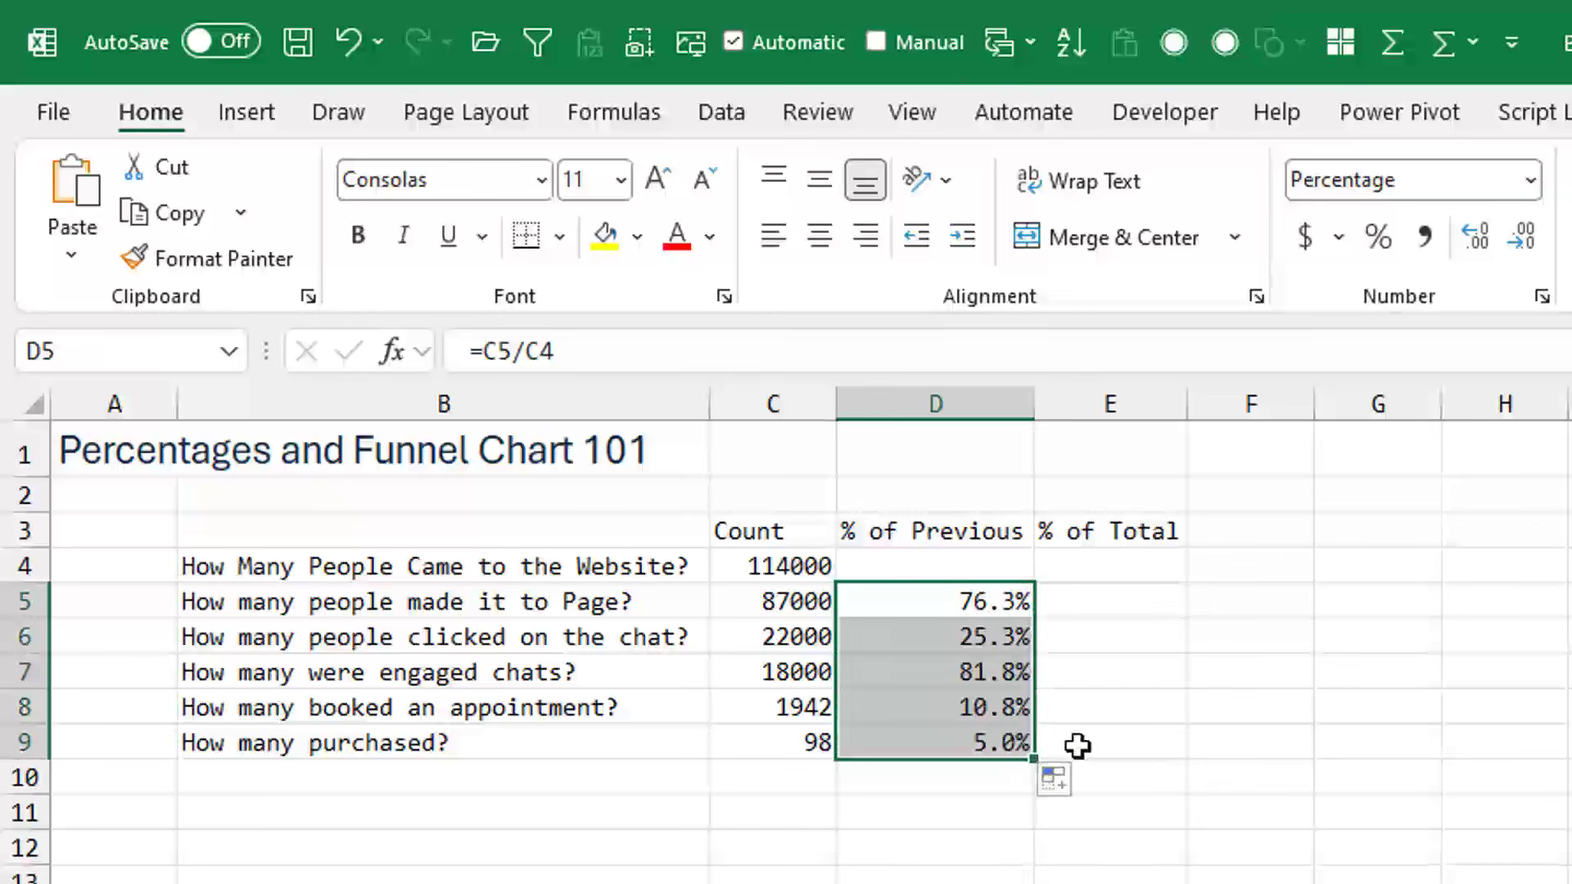
- Check which cells the % of Previous formula in D9 refers to
{"action": "left_click", "coordinate": [1008, 740]}
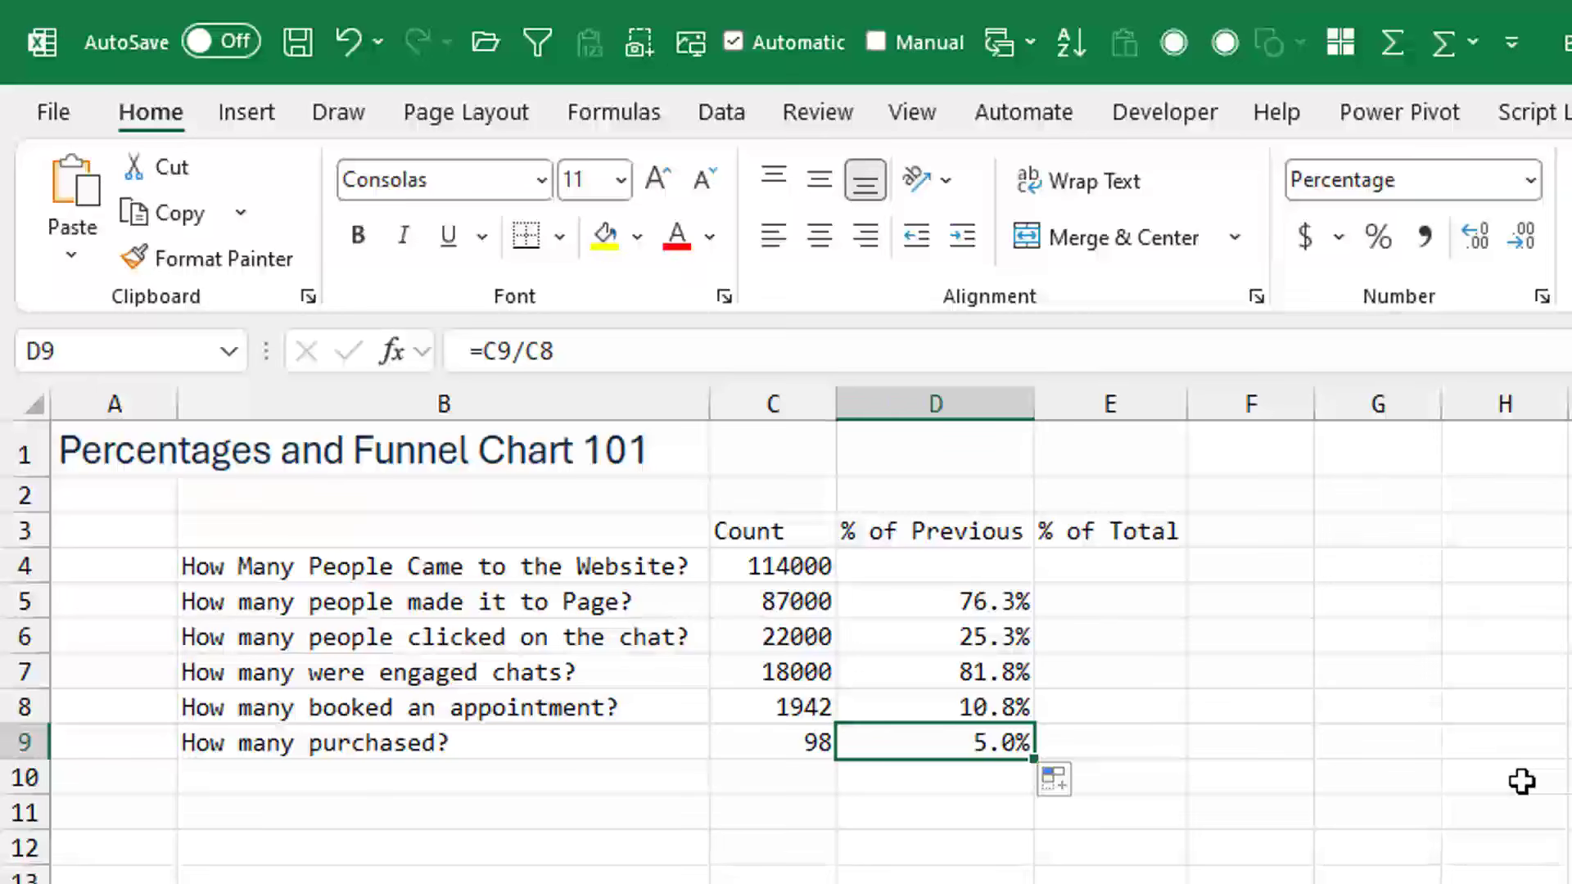
{"action": "key", "text": "F2"}
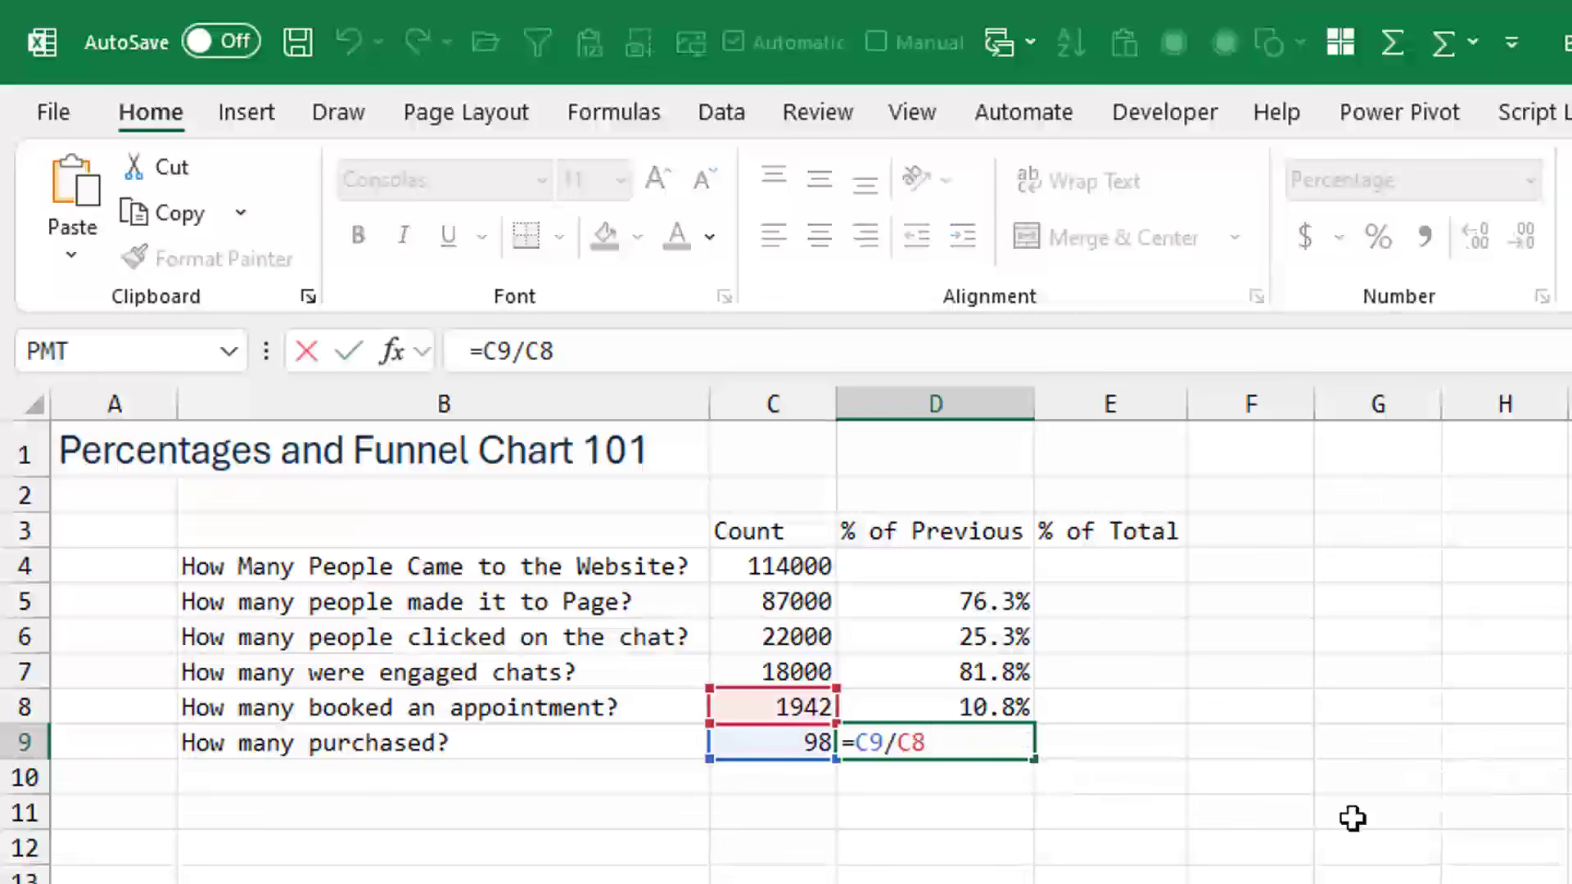
{"action": "key", "text": "Return"}
{"action": "key", "text": "Up"}
{"action": "key", "text": "Up"}
{"action": "key", "text": "Up"}
{"action": "key", "text": "Up"}
{"action": "key", "text": "Up"}
{"action": "key", "text": "Up"}
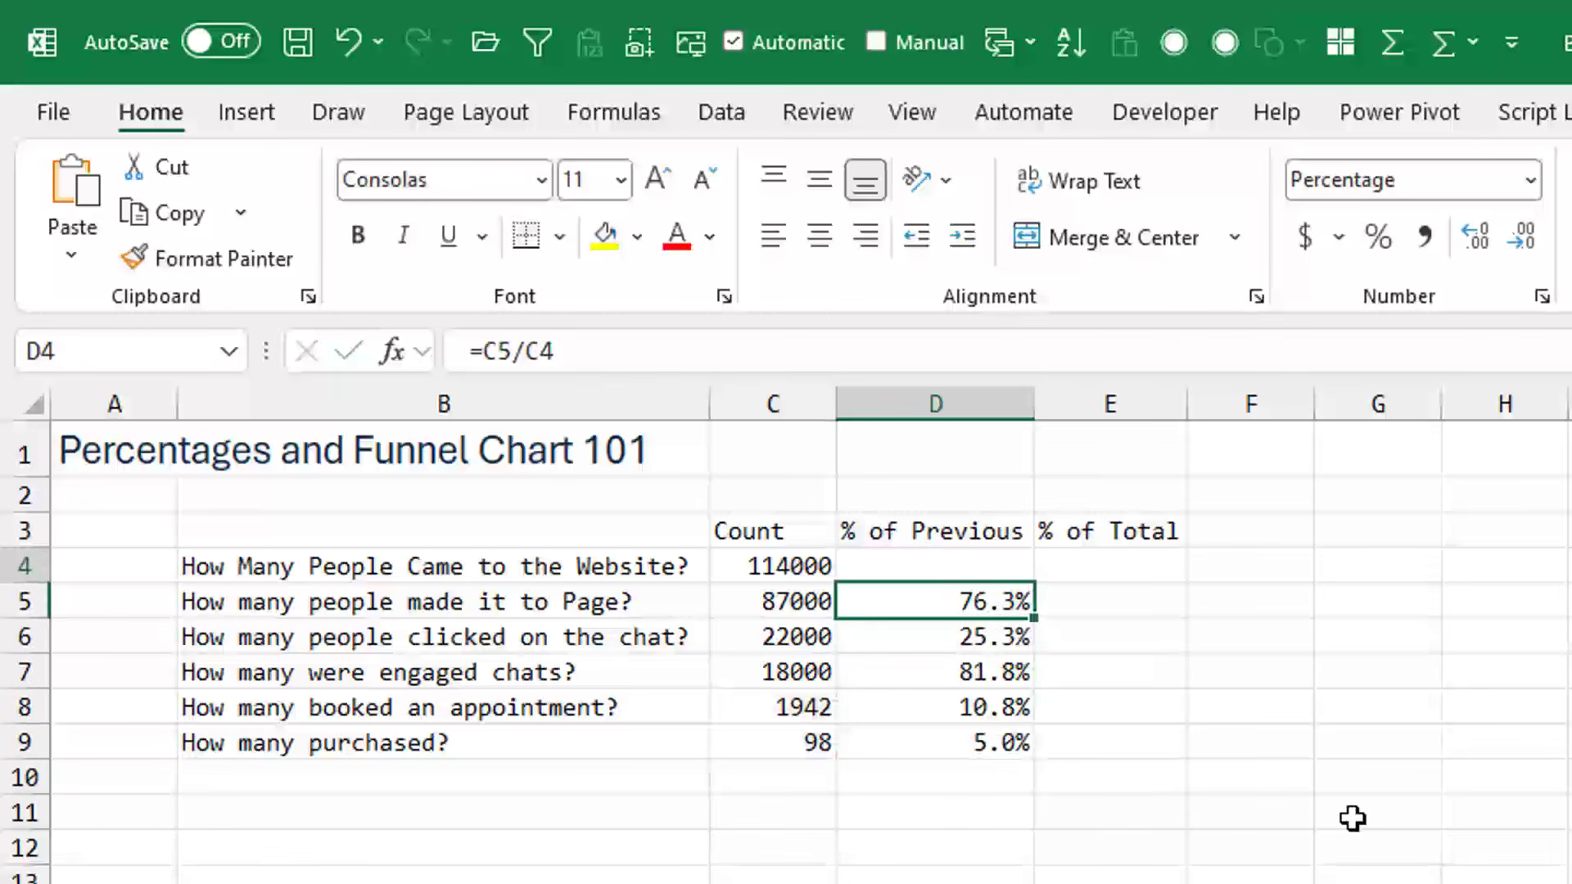
{"action": "key", "text": "Right"}
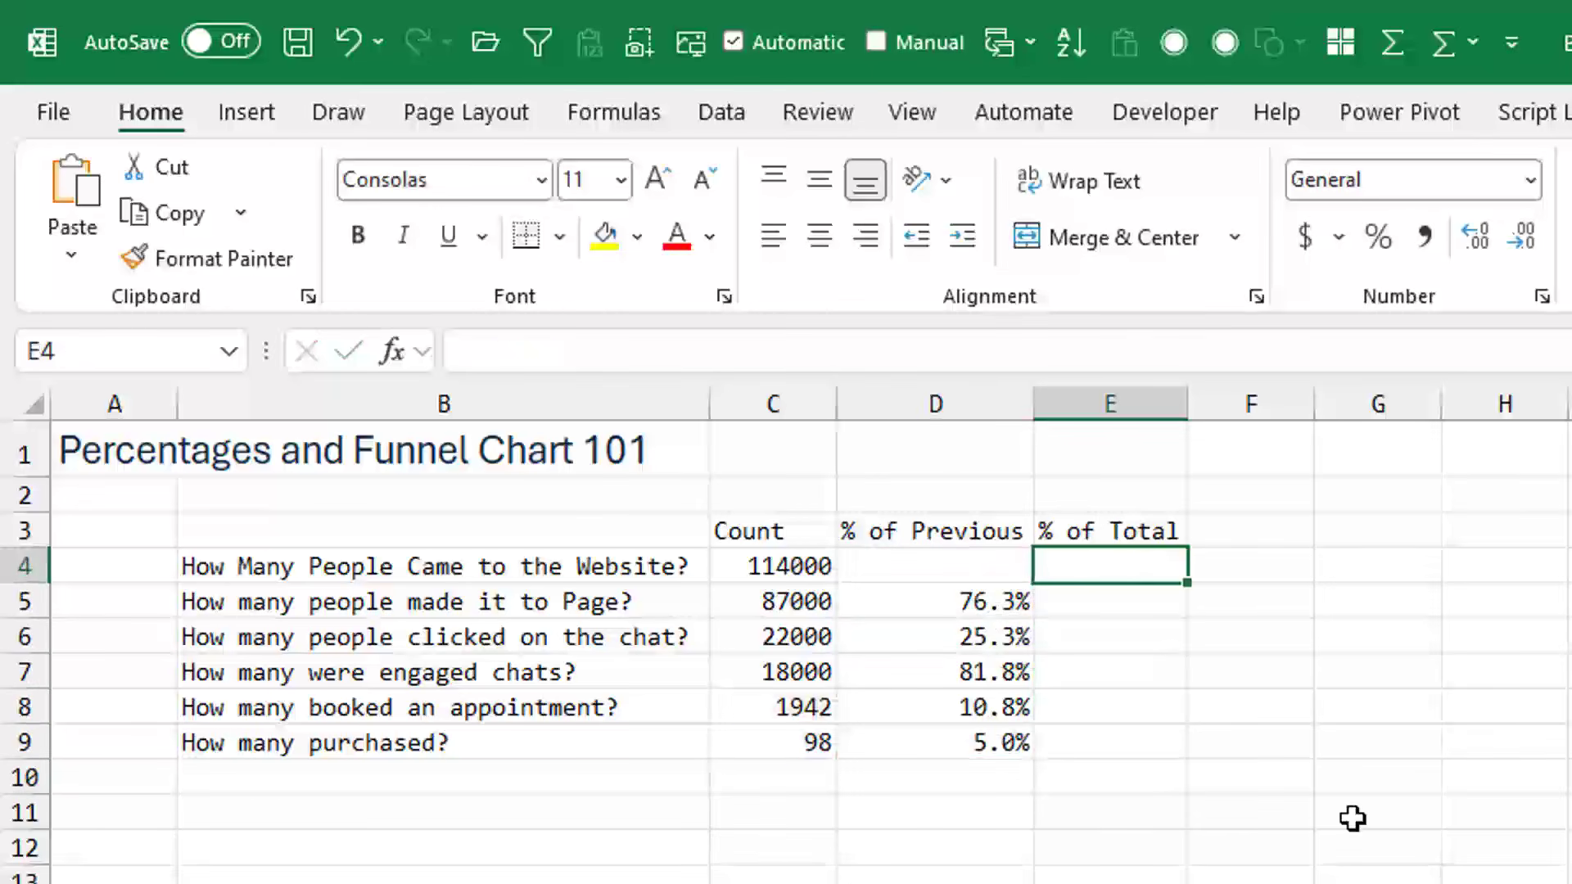
{"action": "key", "text": "Down"}
{"action": "key", "text": "Down"}
{"action": "key", "text": "Down"}
{"action": "key", "text": "Left"}
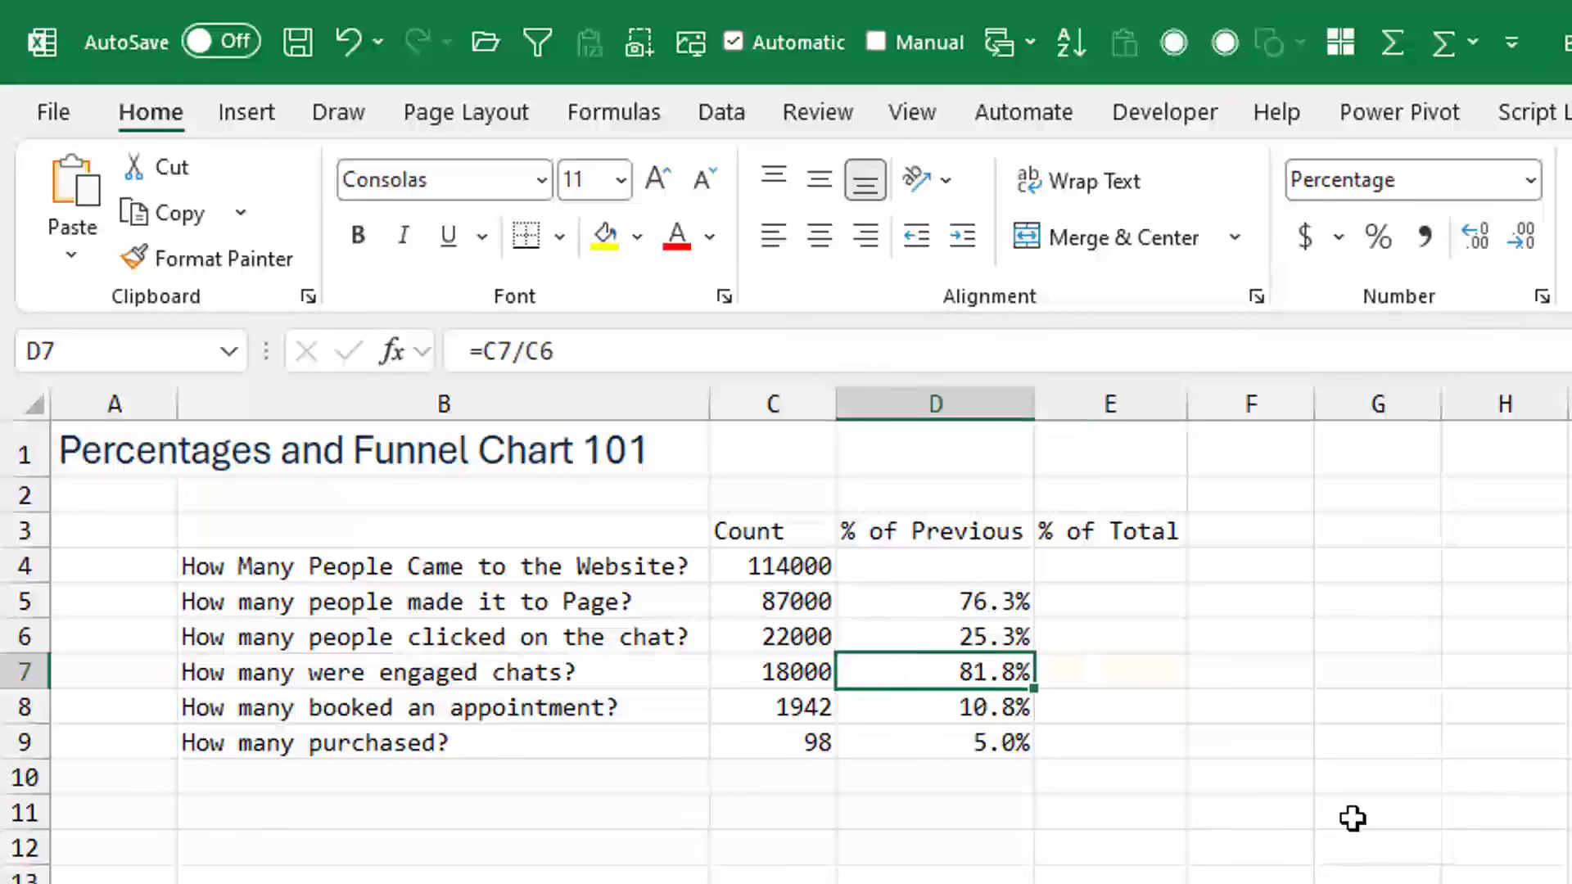
{"action": "key", "text": "Right"}
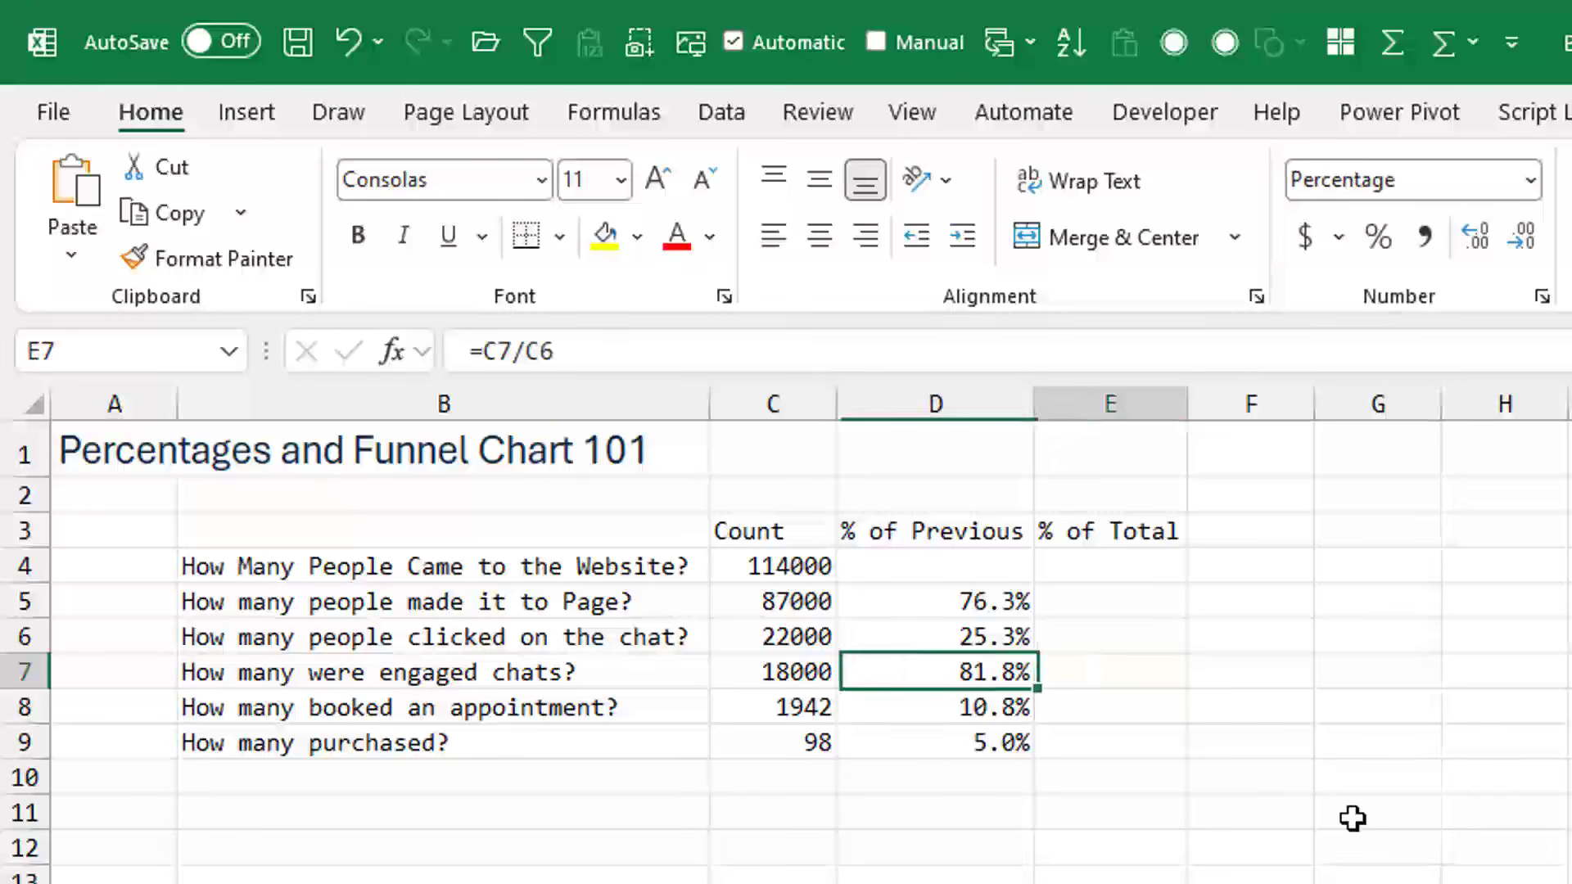
{"action": "key", "text": "Up"}
{"action": "key", "text": "Up"}
{"action": "key", "text": "Up"}
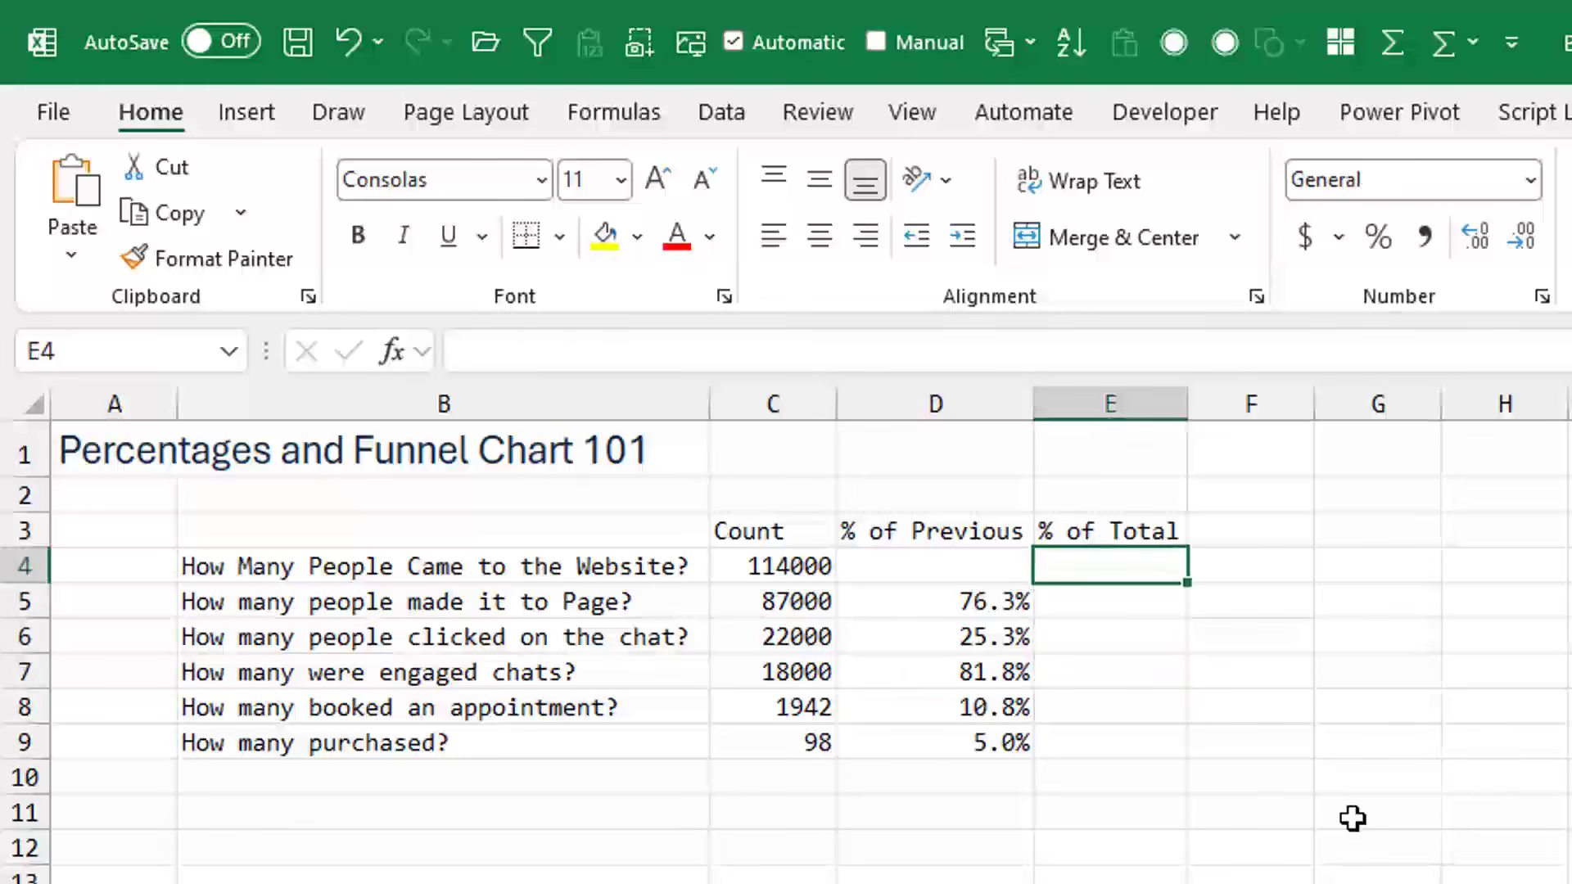
- Enter the formula =C9/$C$4 in cell E9, with the reference to the total count kept absolute
{"action": "key", "text": "Down"}
{"action": "key", "text": "Down"}
{"action": "key", "text": "Down"}
{"action": "key", "text": "Down"}
{"action": "key", "text": "Down"}
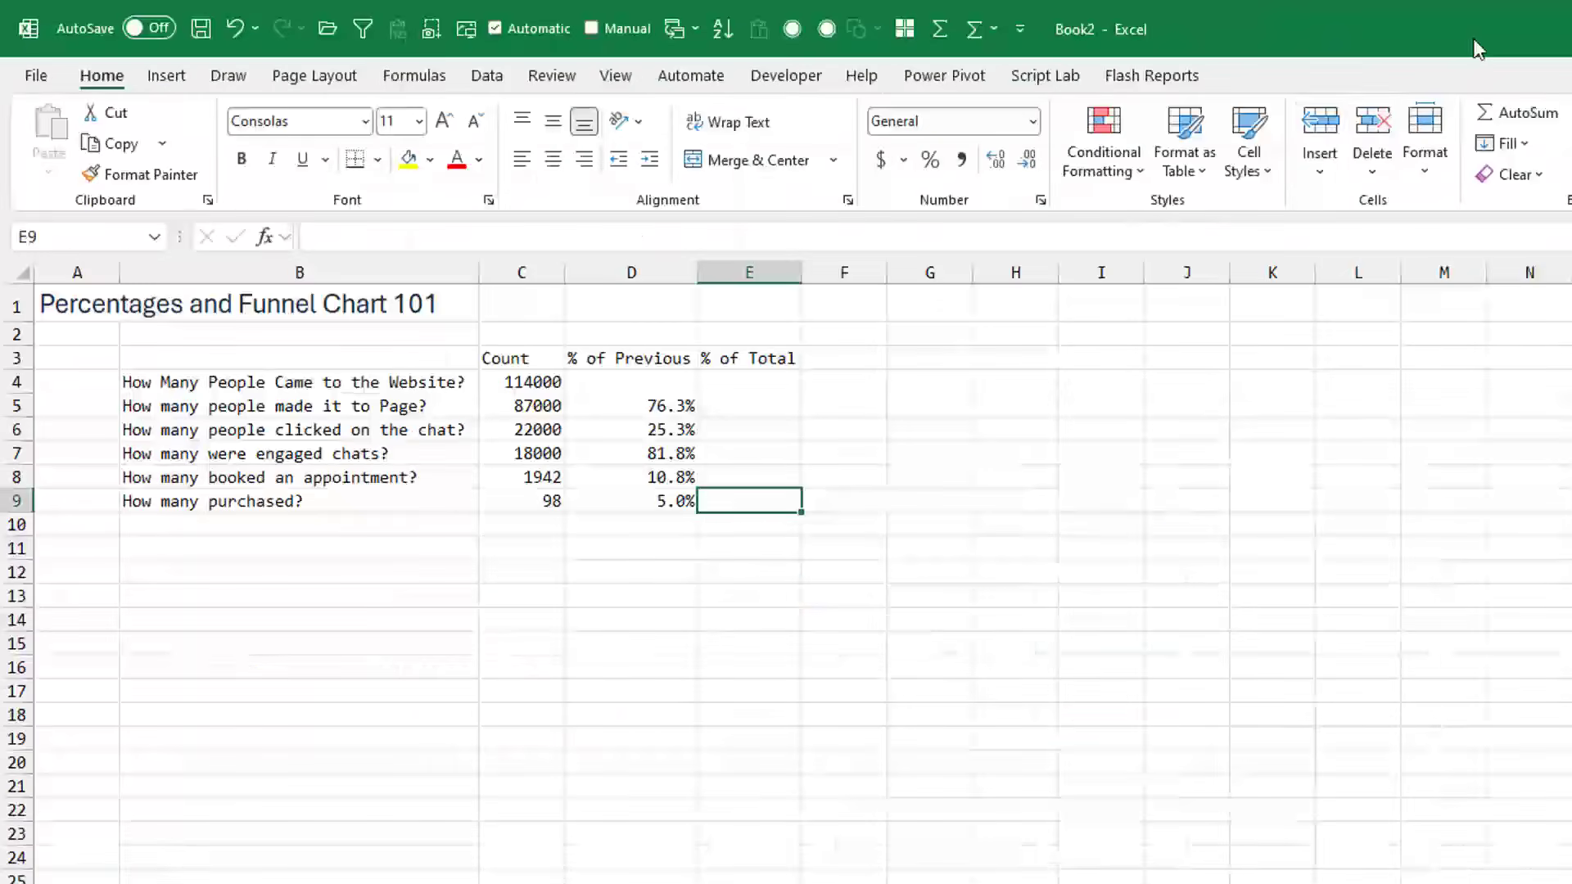
{"action": "type", "text": "="}
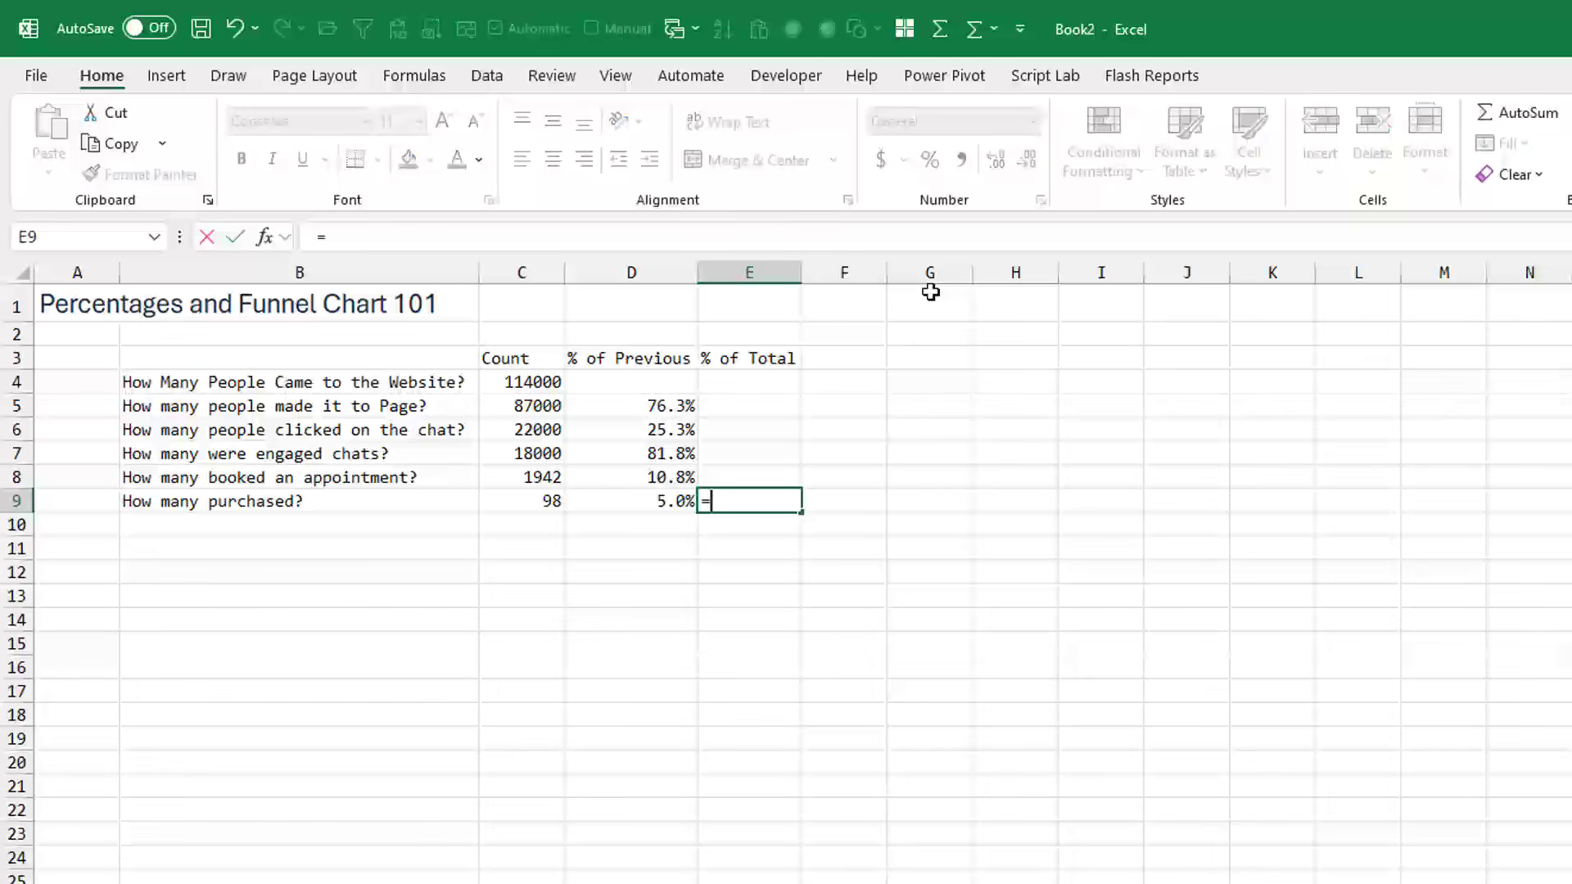
{"action": "left_click", "coordinate": [533, 496]}
{"action": "type", "text": "/"}
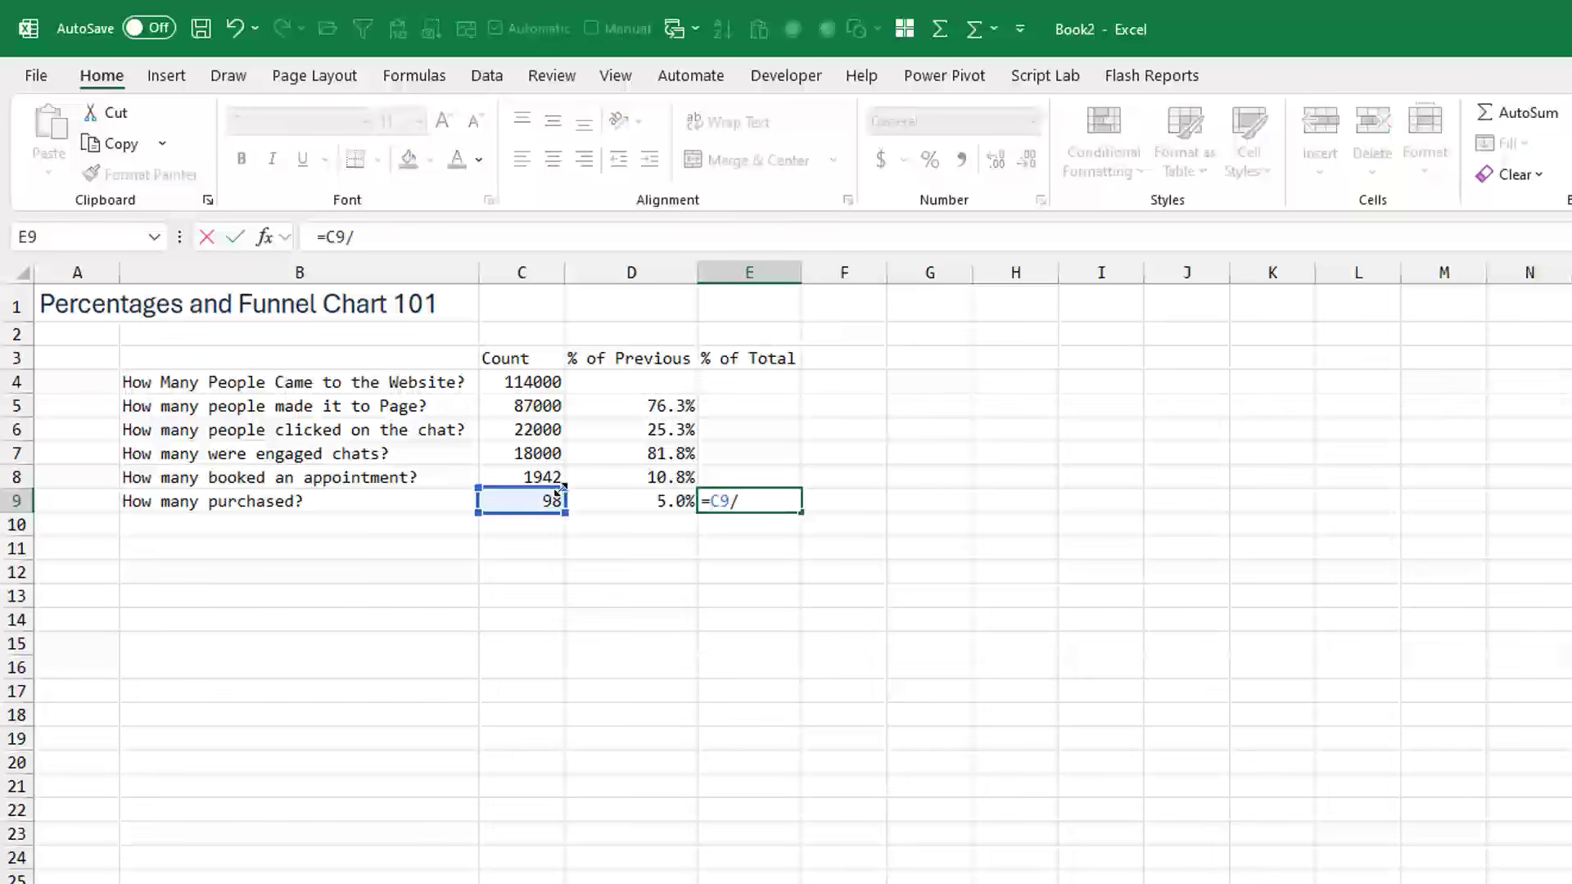
{"action": "left_click", "coordinate": [516, 383]}
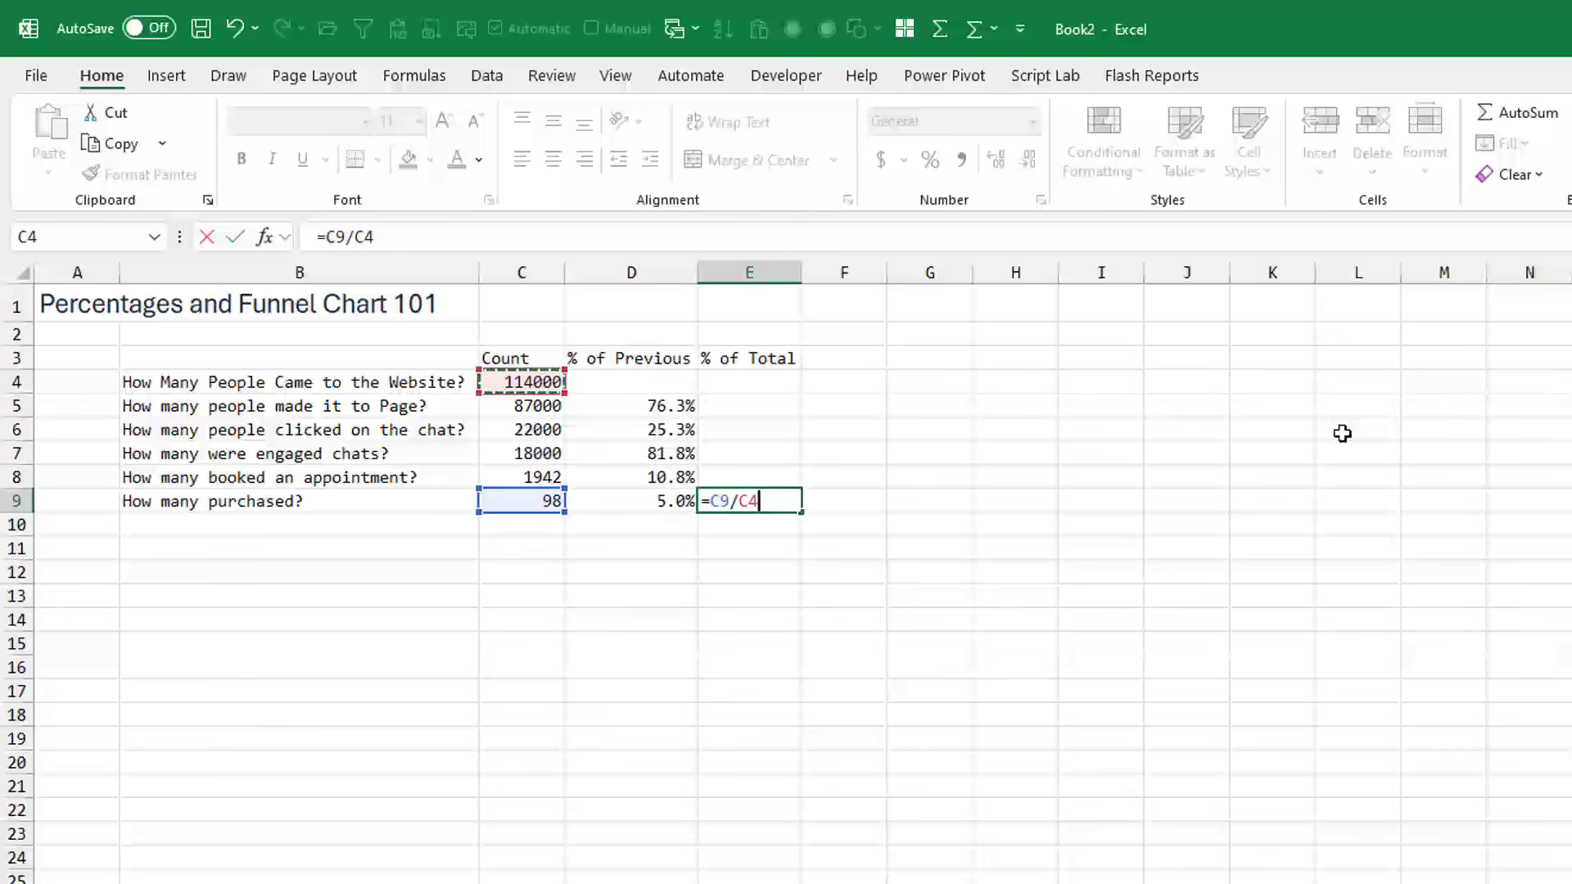
{"action": "key", "text": "F4"}
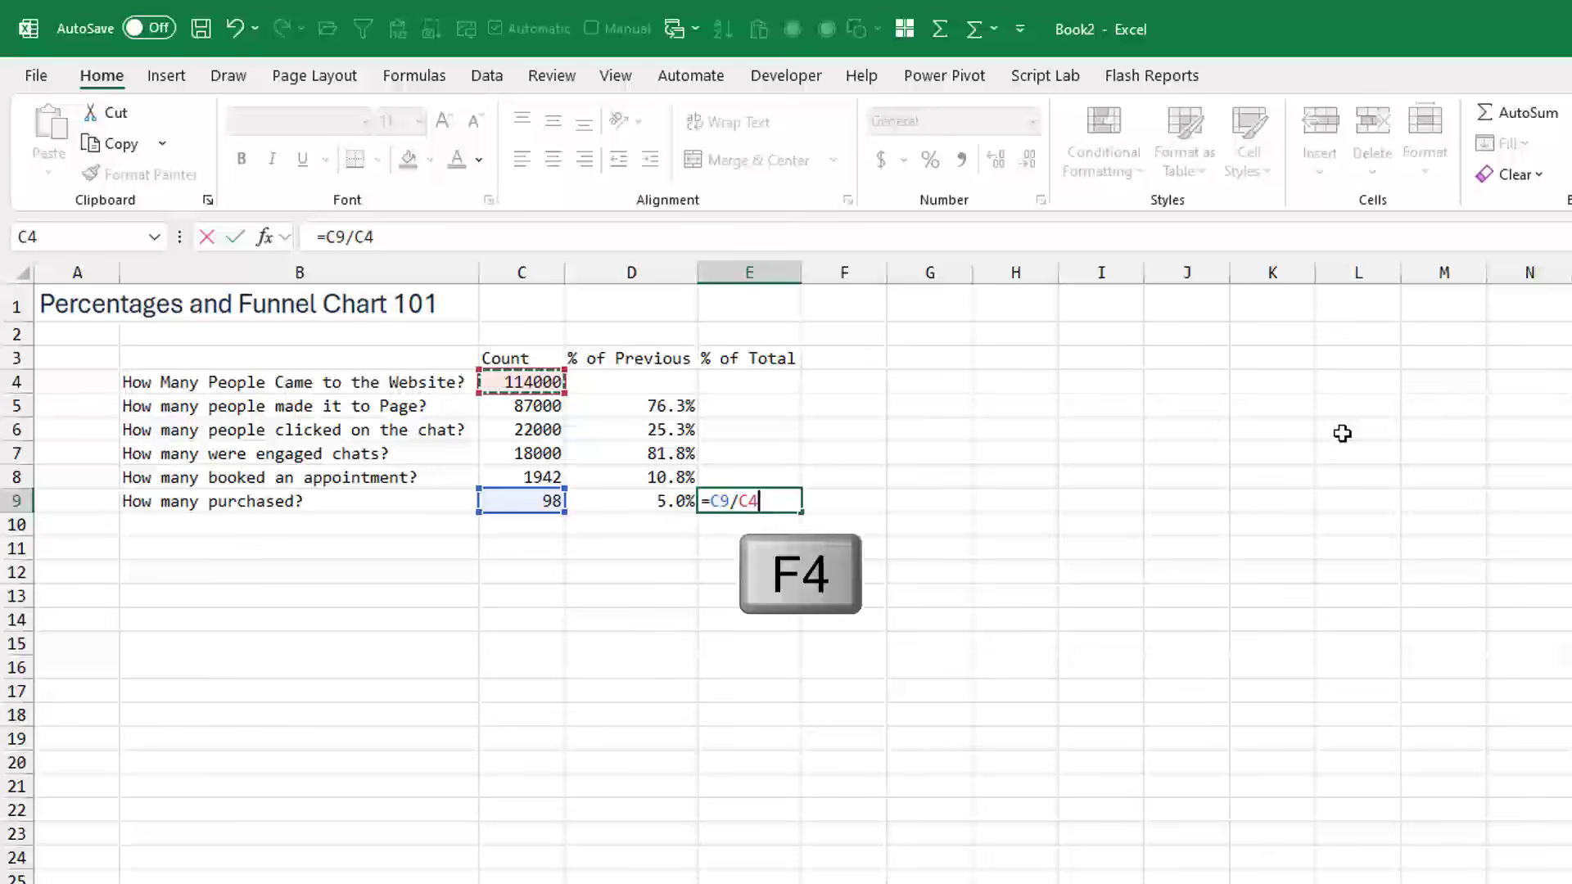
{"action": "key", "text": "F4"}
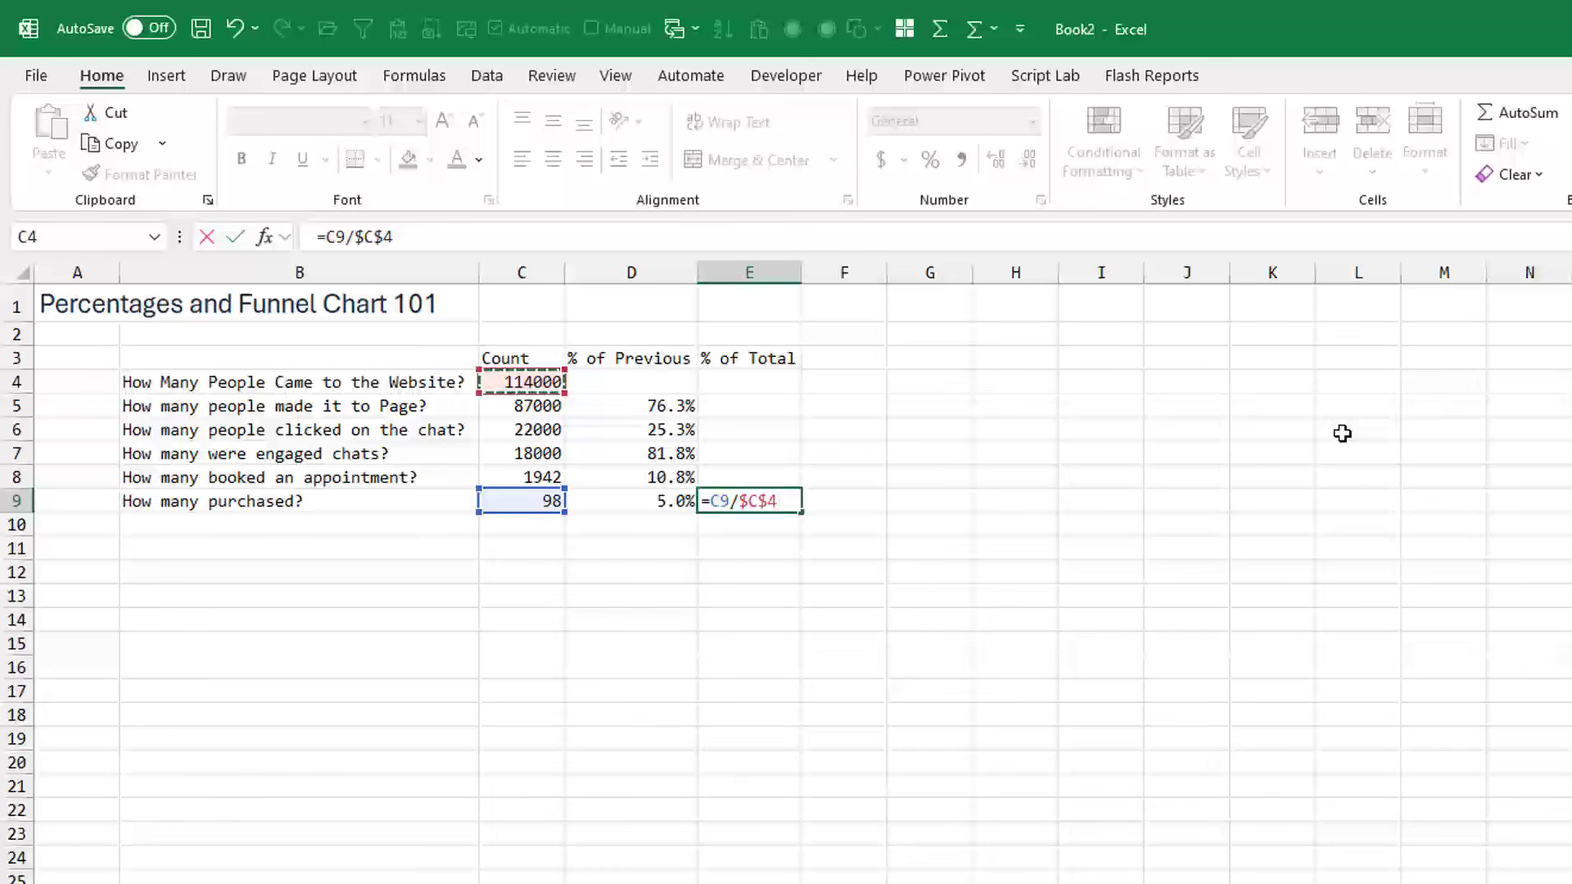
{"action": "key", "text": "ctrl+Return"}
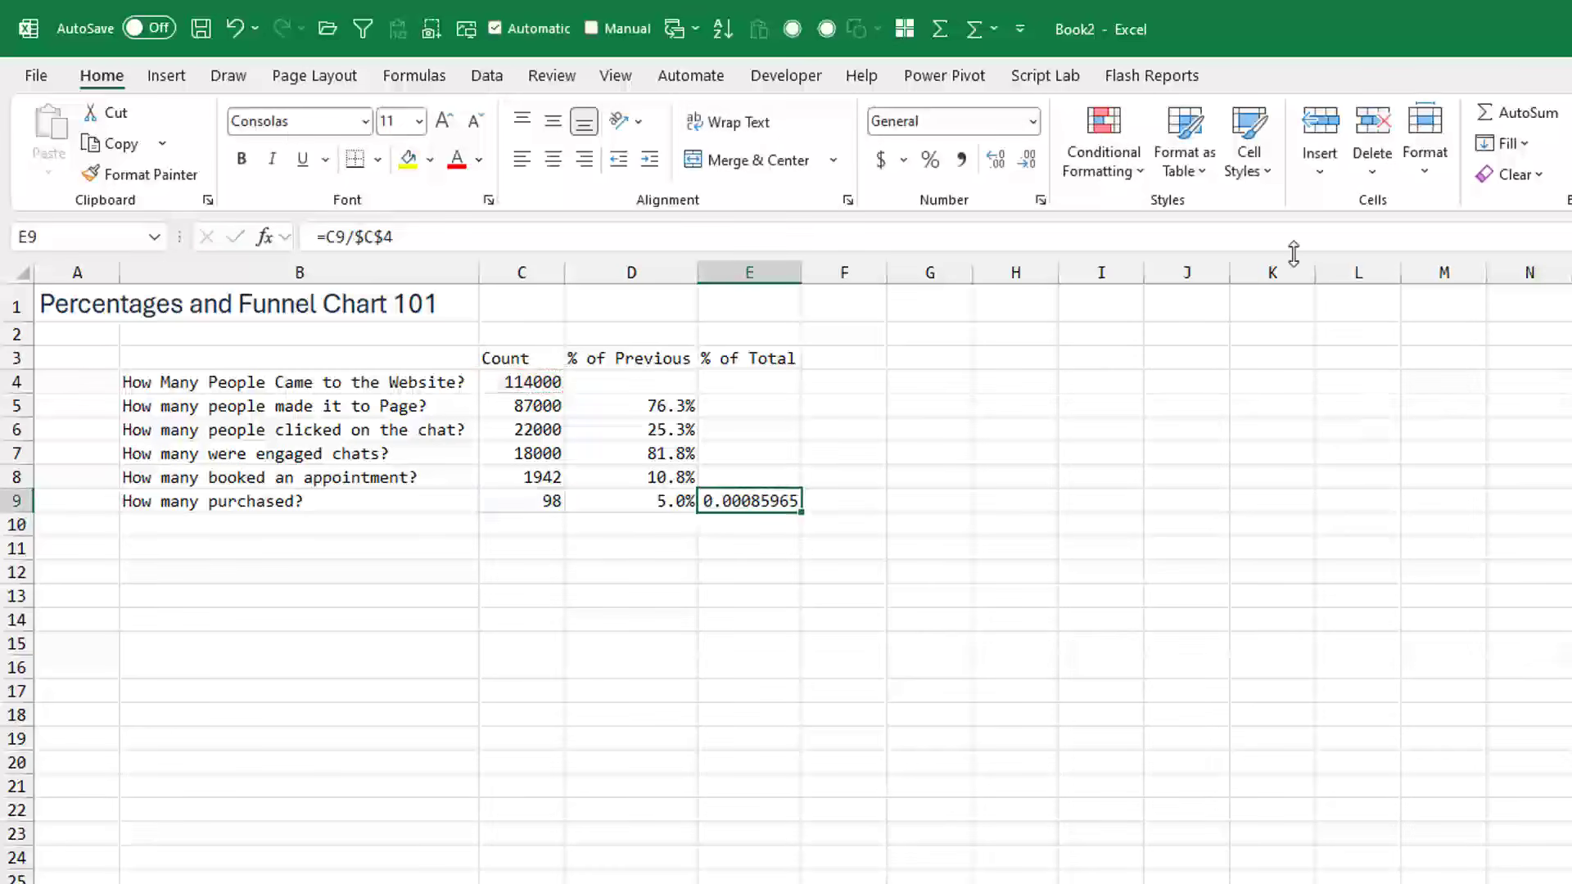
- Format E9 as a percentage and copy its formula up through E4 in the % of Total column
{"action": "left_click", "coordinate": [930, 162]}
{"action": "key", "text": "ctrl+c"}
{"action": "key", "text": "shift+Up"}
{"action": "key", "text": "shift+Up"}
{"action": "key", "text": "shift+Up"}
{"action": "key", "text": "shift+Up"}
{"action": "key", "text": "shift+Up"}
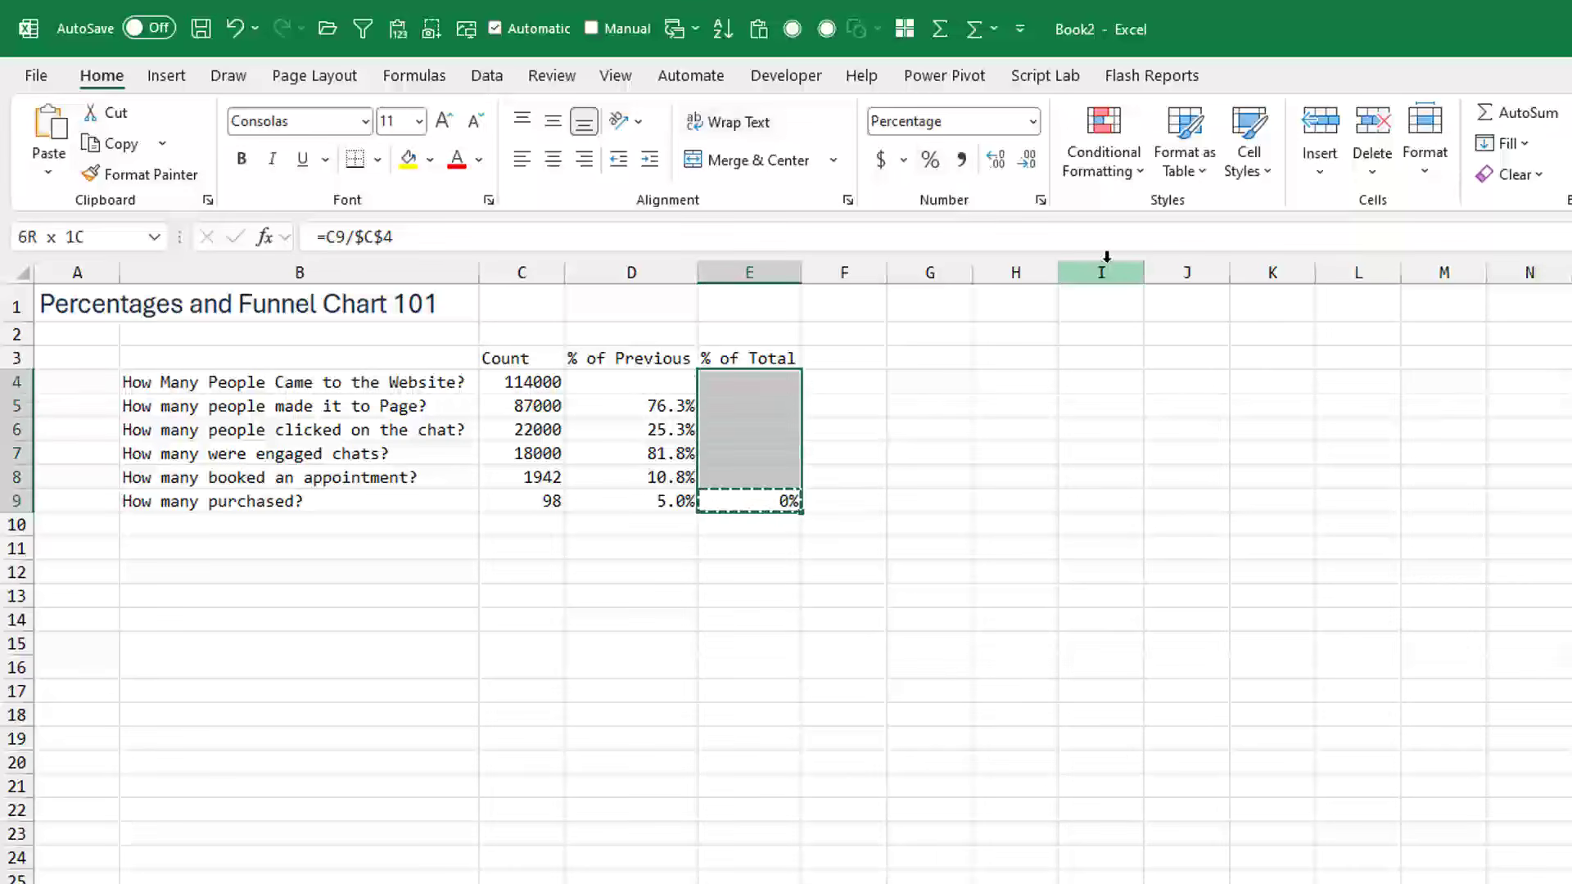
{"action": "key", "text": "ctrl+v"}
- Go through the % of Total formulas row by row from E4 downward to check their cell references
{"action": "key", "text": "Up"}
{"action": "key", "text": "Up"}
{"action": "key", "text": "Up"}
{"action": "key", "text": "Up"}
{"action": "key", "text": "Up"}
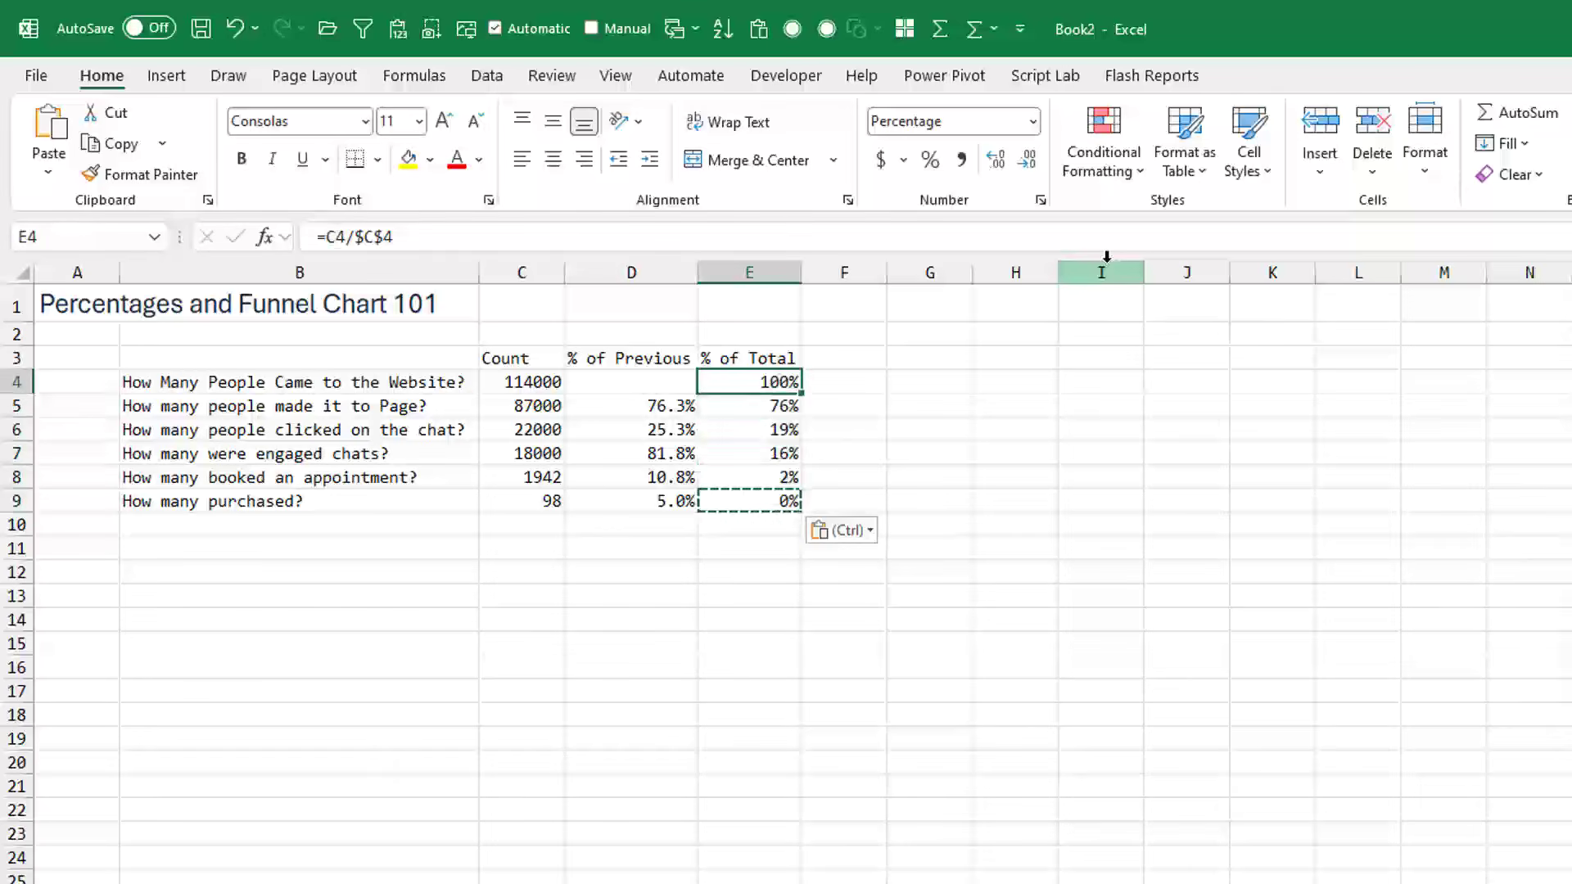
{"action": "key", "text": "F2"}
{"action": "key", "text": "Return"}
{"action": "key", "text": "F2"}
{"action": "key", "text": "Return"}
{"action": "key", "text": "F2"}
{"action": "key", "text": "Return"}
{"action": "key", "text": "F2"}
{"action": "key", "text": "Return"}
{"action": "key", "text": "F2"}
{"action": "key", "text": "Return"}
{"action": "key", "text": "Up"}
{"action": "key", "text": "Up"}
{"action": "key", "text": "Up"}
{"action": "key", "text": "Up"}
{"action": "key", "text": "Up"}
{"action": "key", "text": "Up"}
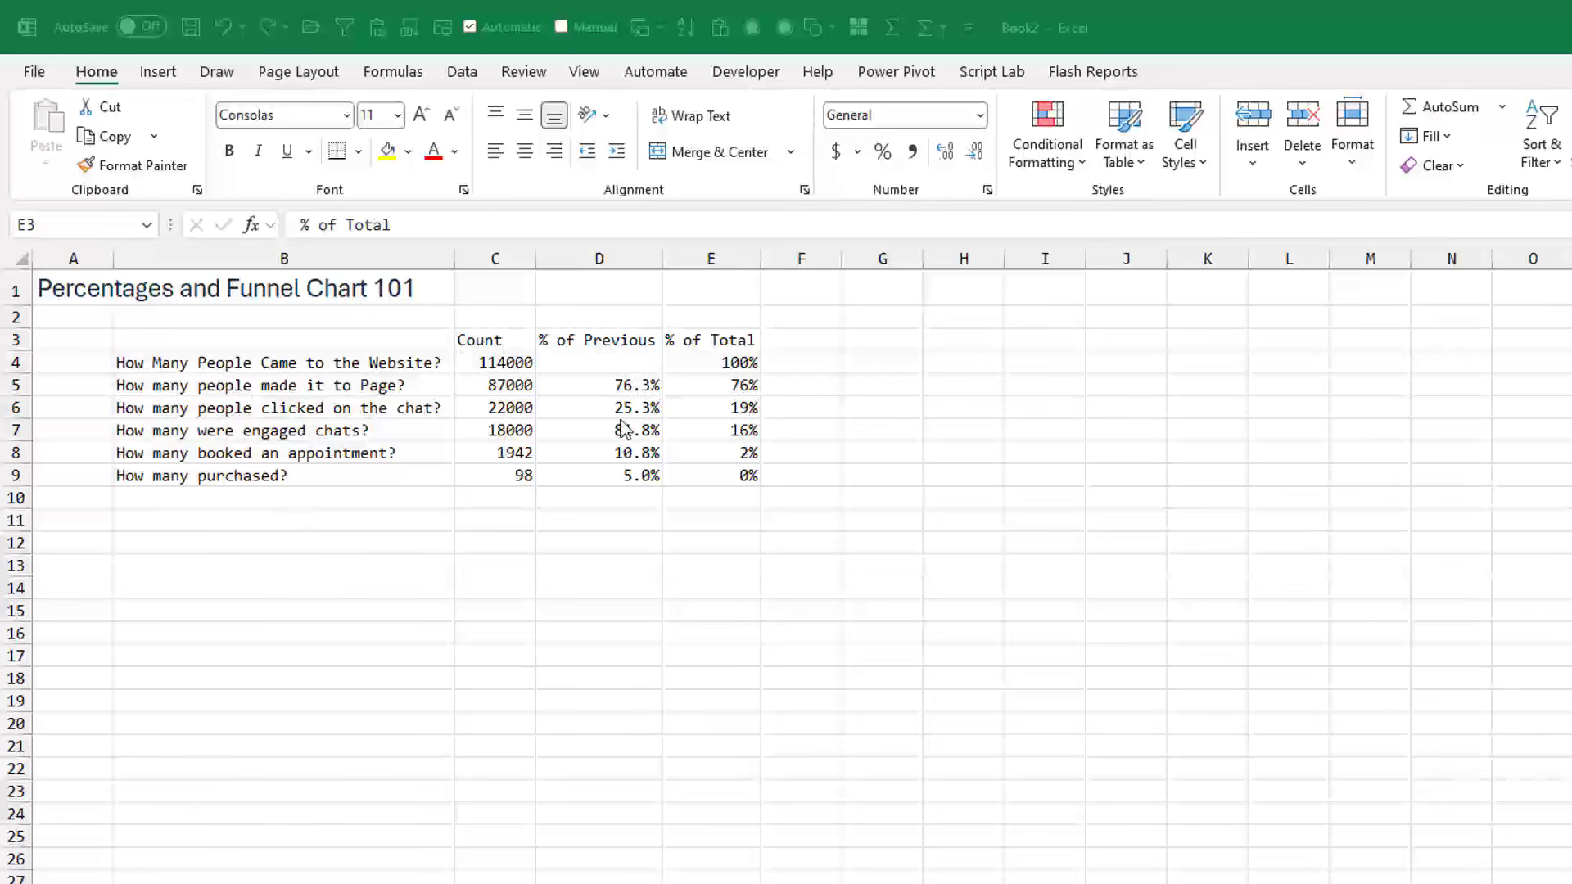
- Insert a new column before % of Total and enter the heading Short in E3
{"action": "left_click", "coordinate": [702, 259]}
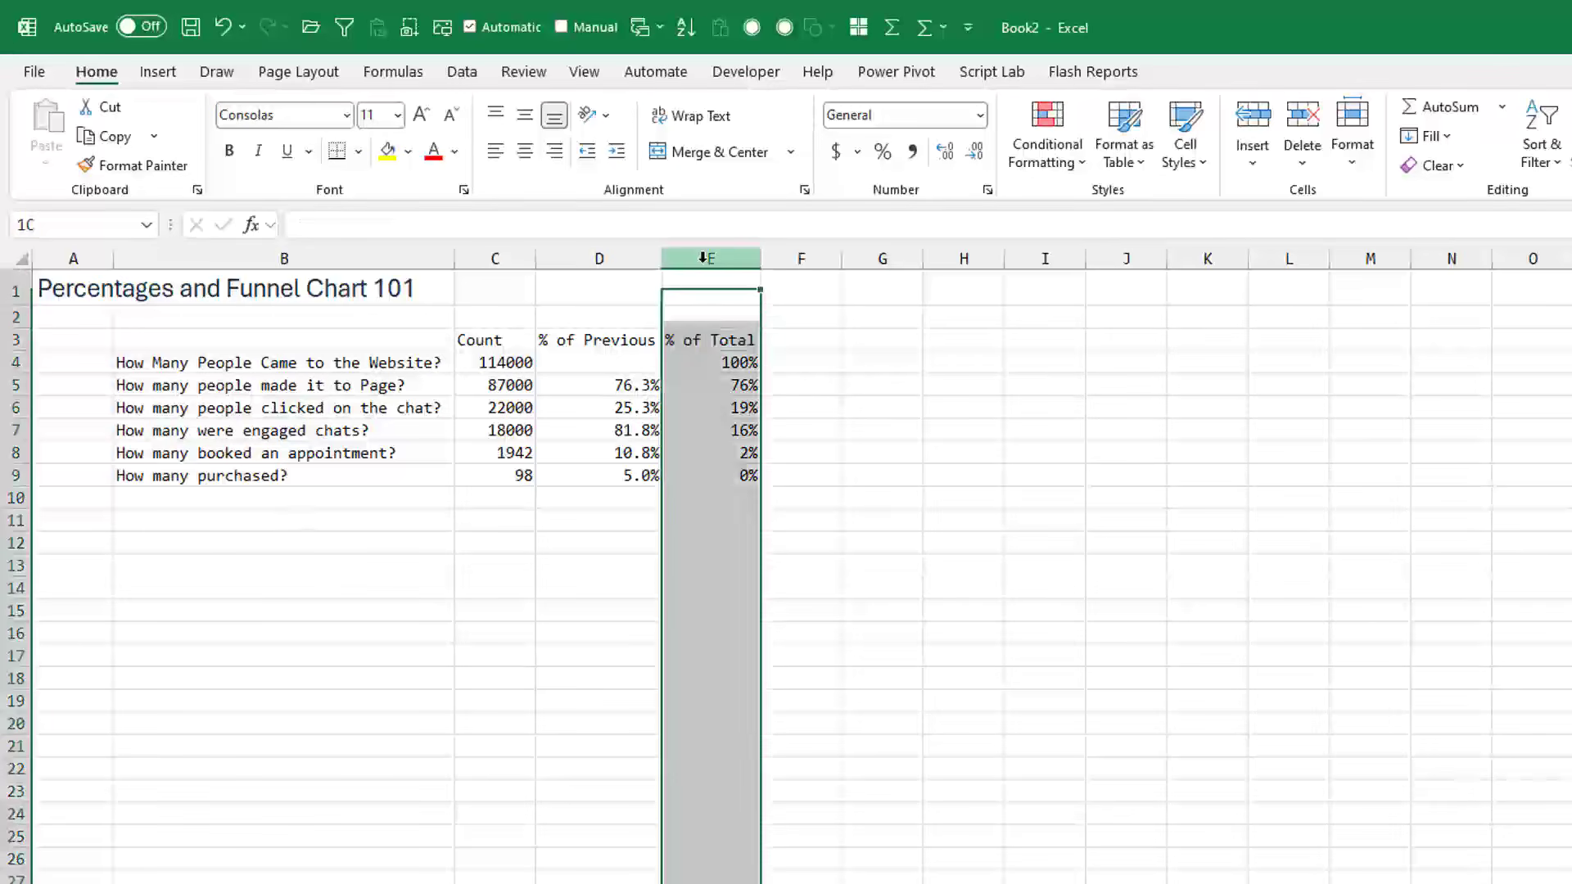
{"action": "right_click", "coordinate": [703, 259]}
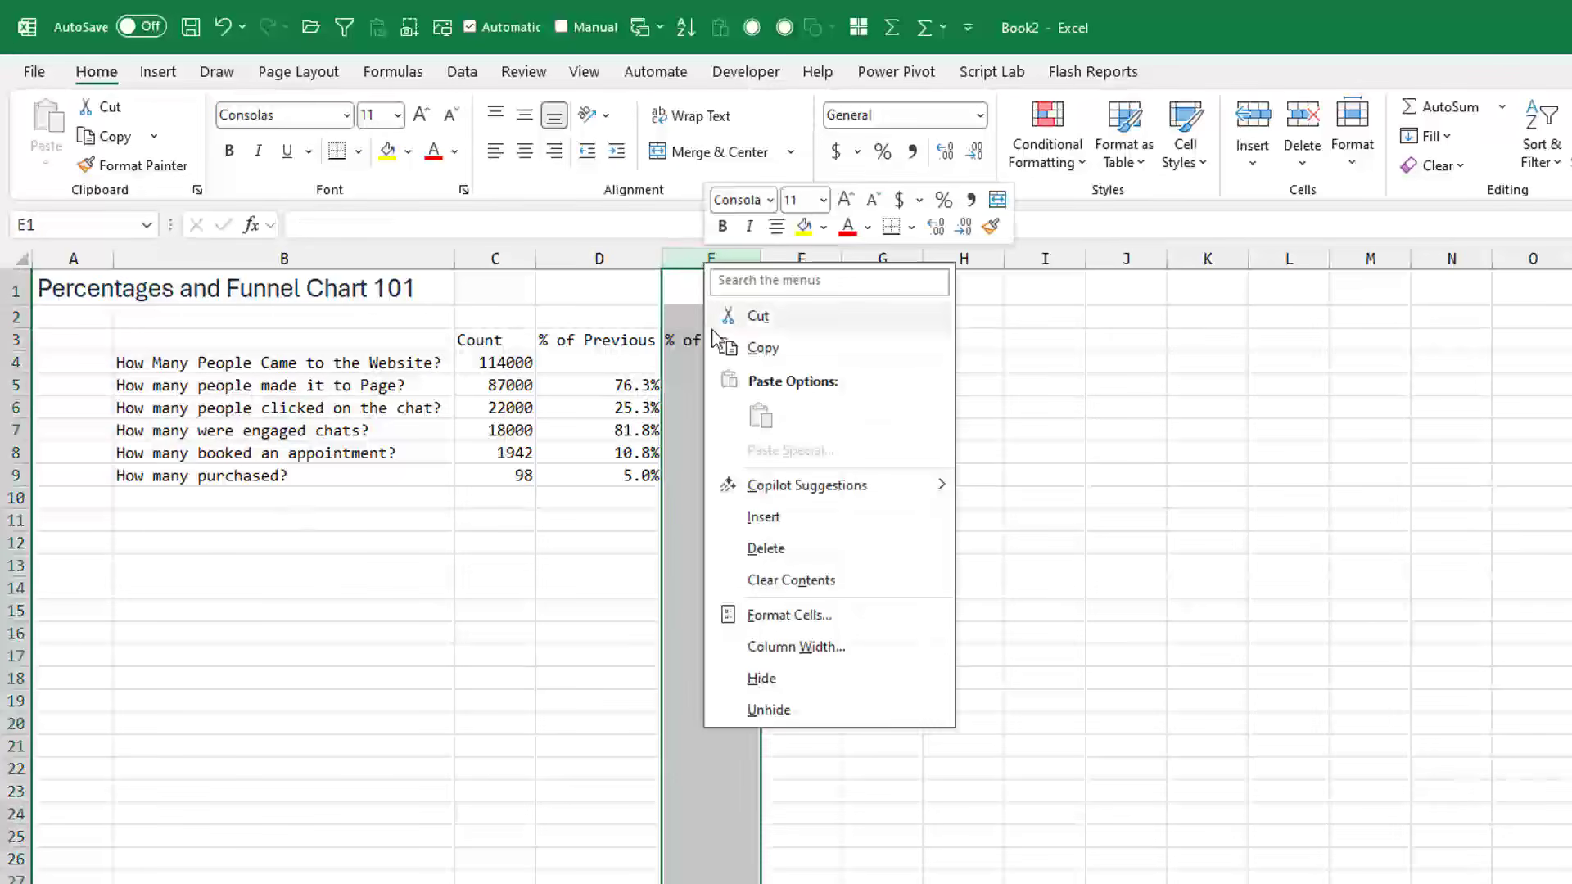
{"action": "left_click", "coordinate": [761, 518]}
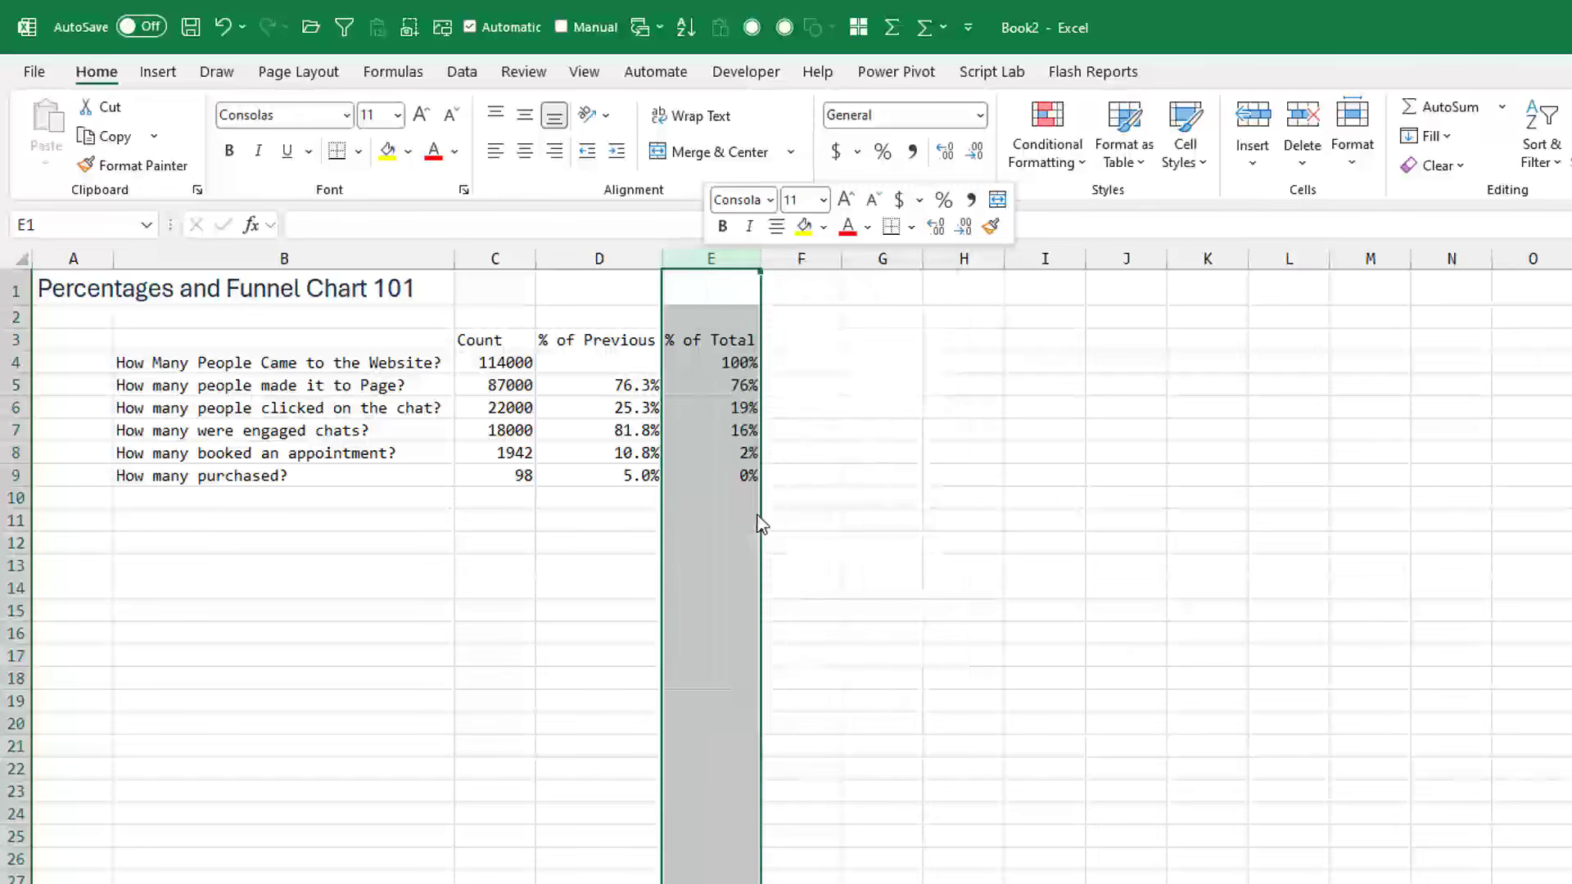
{"action": "left_click", "coordinate": [738, 347]}
{"action": "type", "text": "Short"}
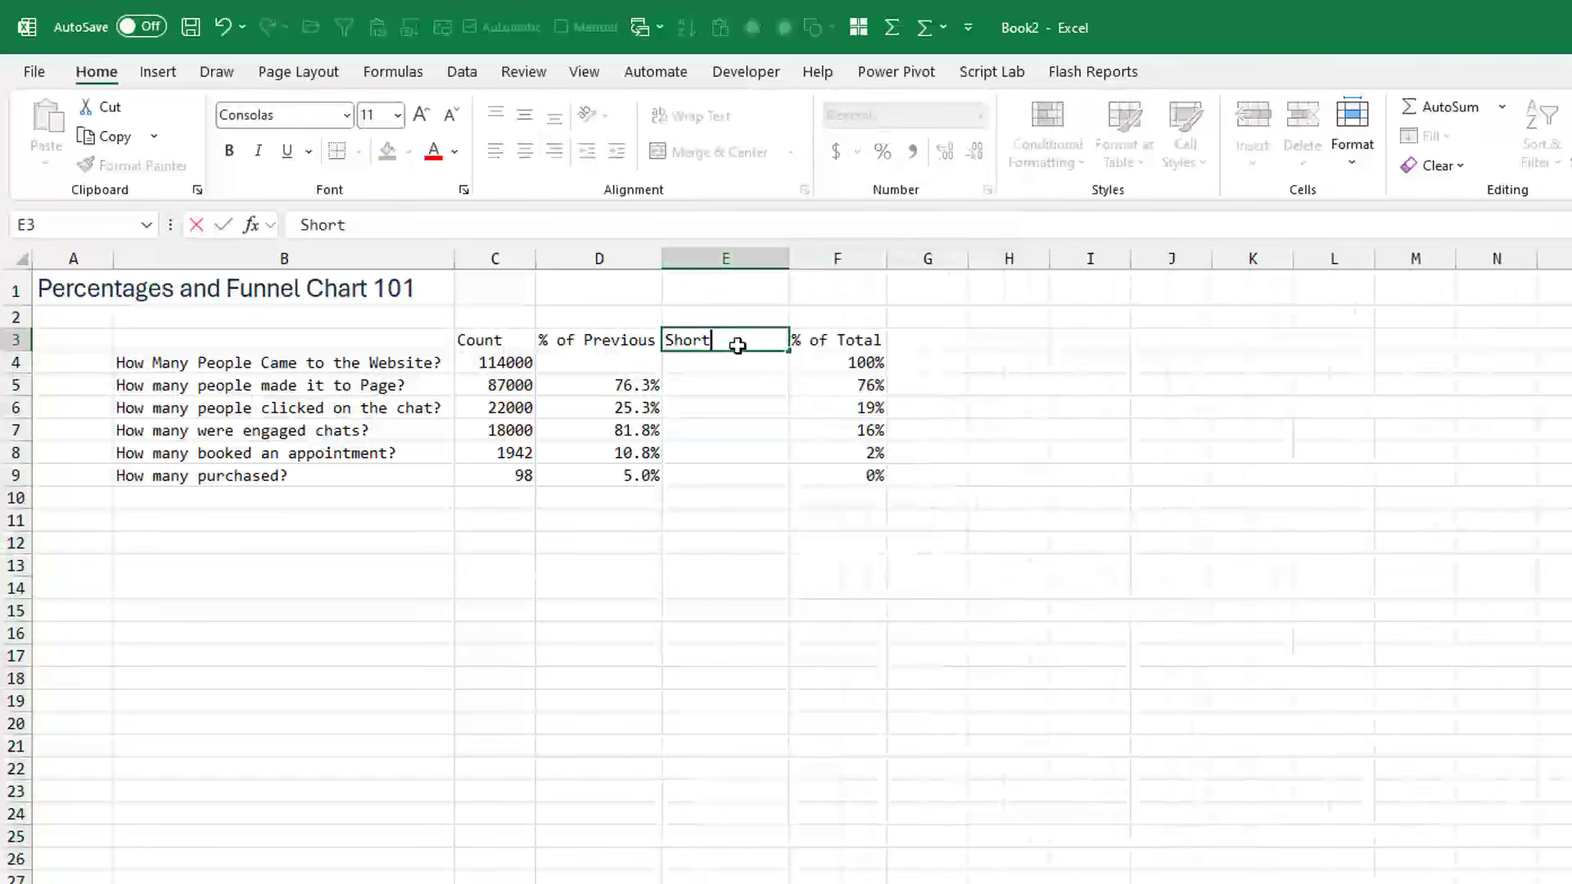
{"action": "key", "text": "Return"}
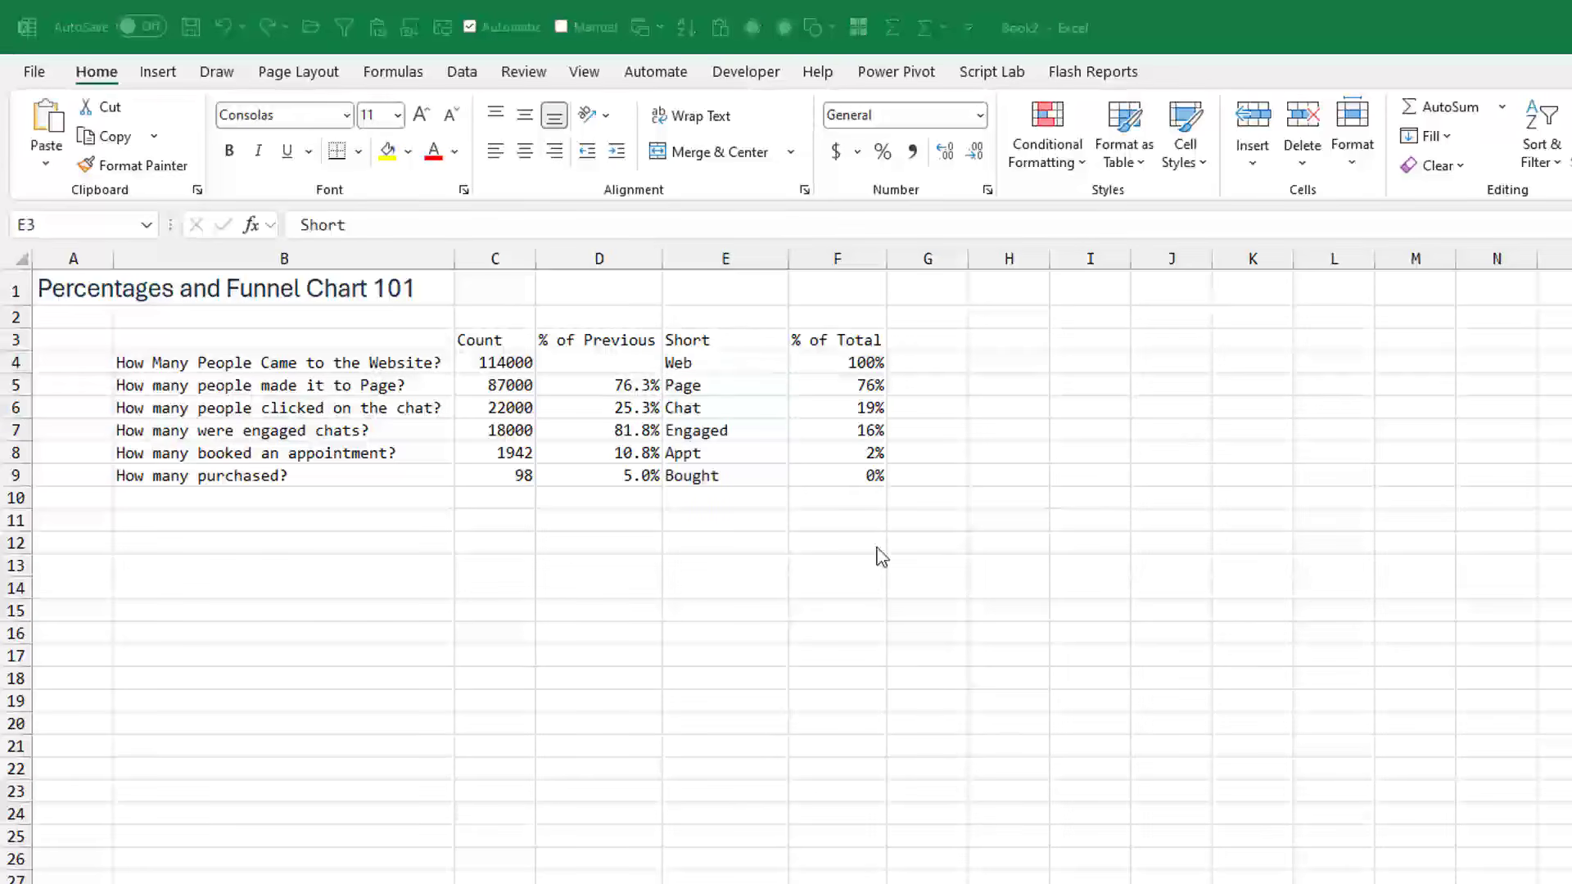
- Insert a funnel chart from the Short and % of Total data in E3:F9
{"action": "left_click", "coordinate": [757, 346]}
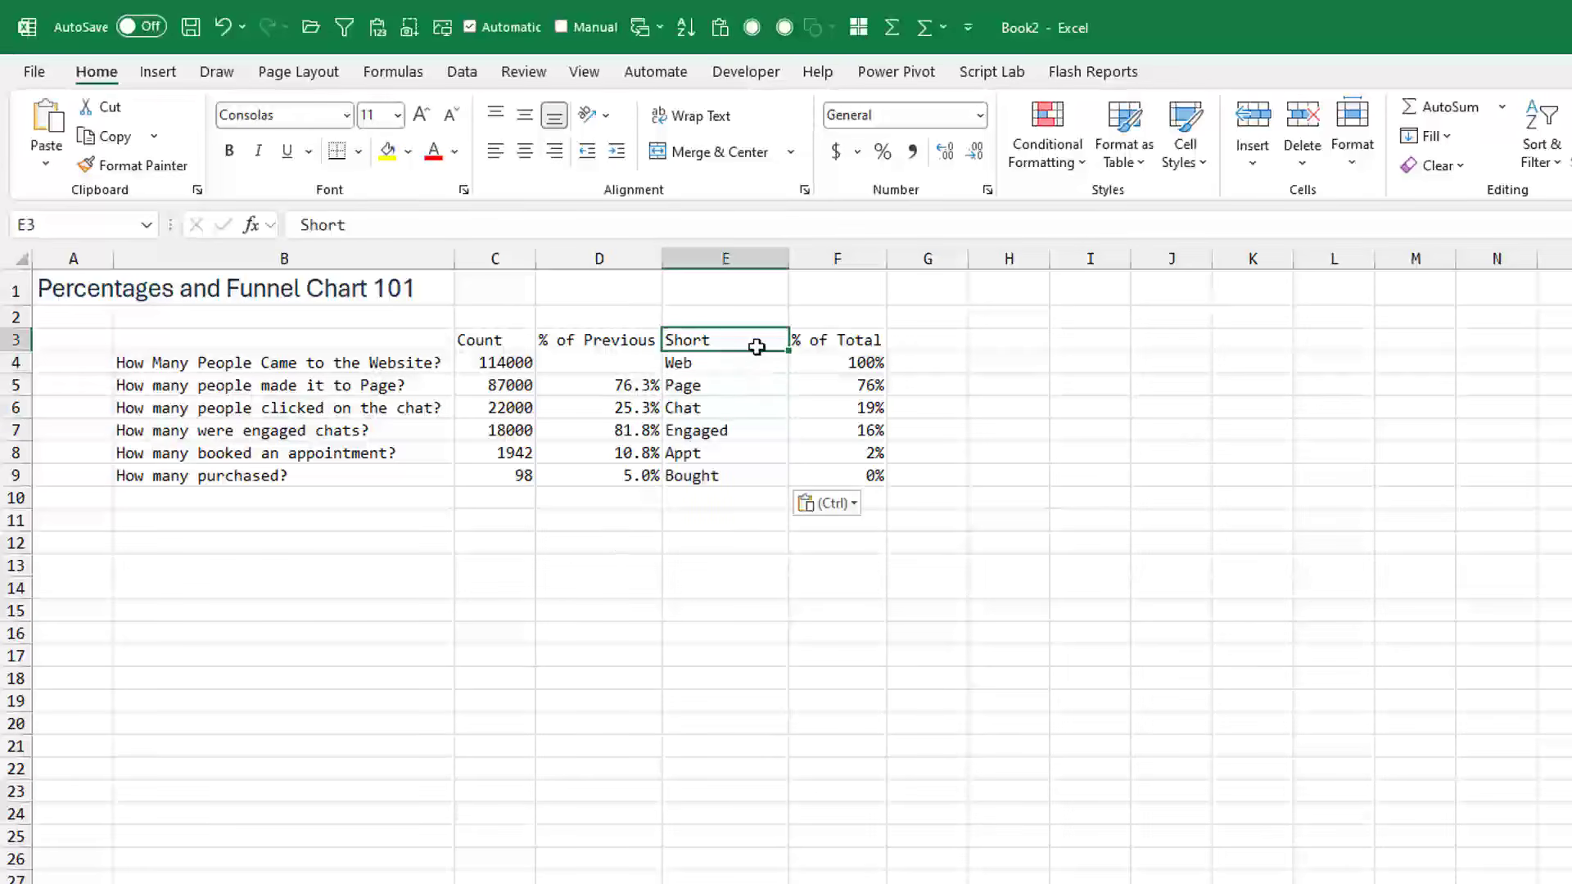
{"action": "key", "text": "ctrl+shift+Down"}
{"action": "key", "text": "ctrl+shift+Right"}
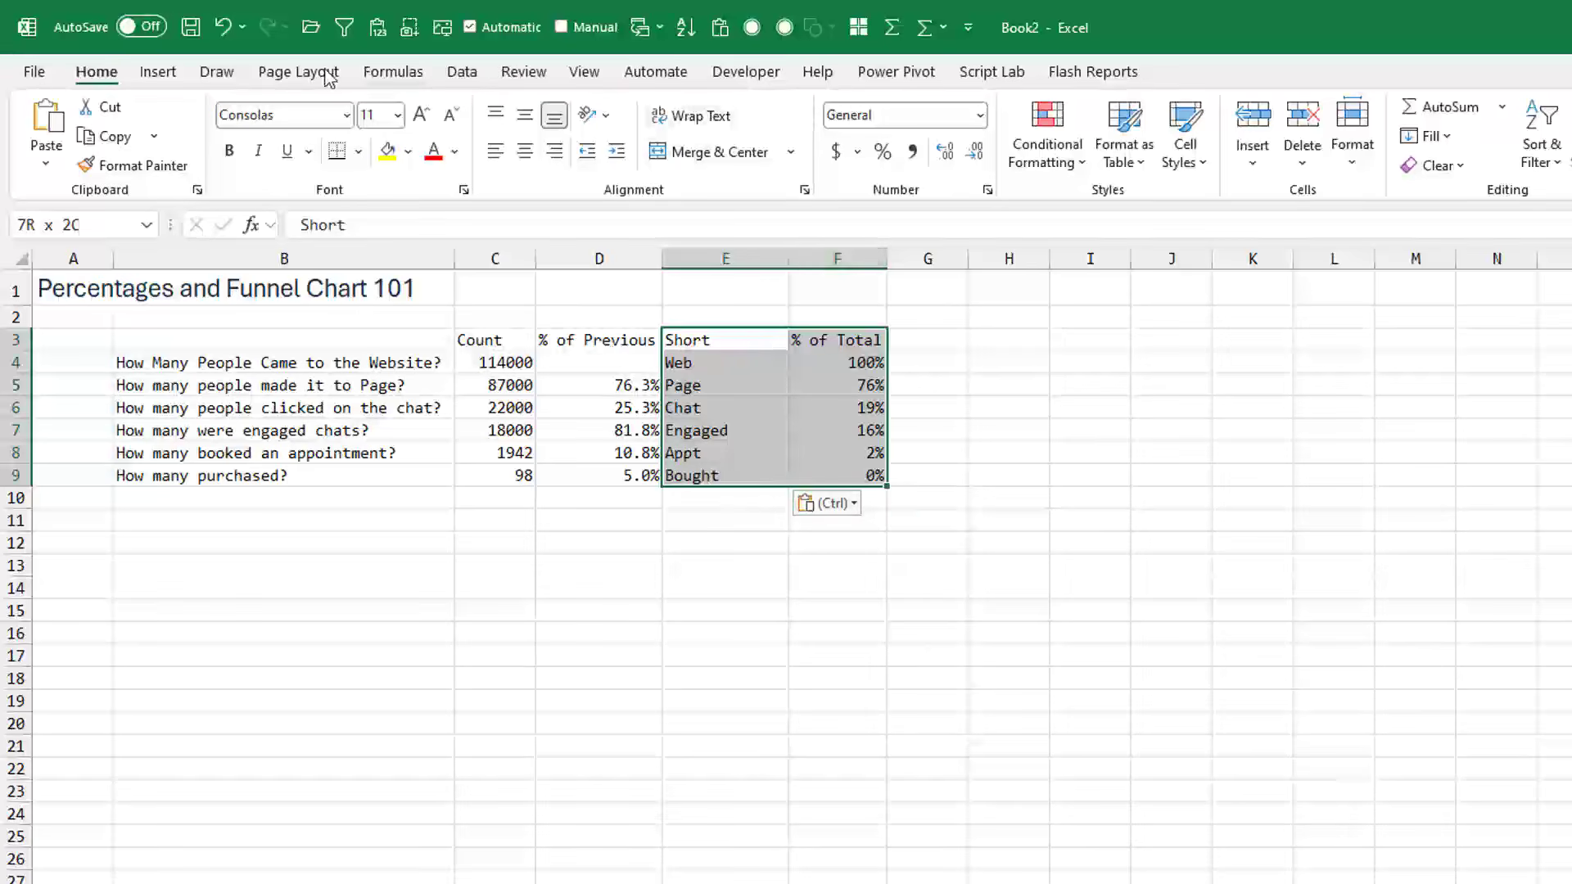
{"action": "left_click", "coordinate": [158, 71]}
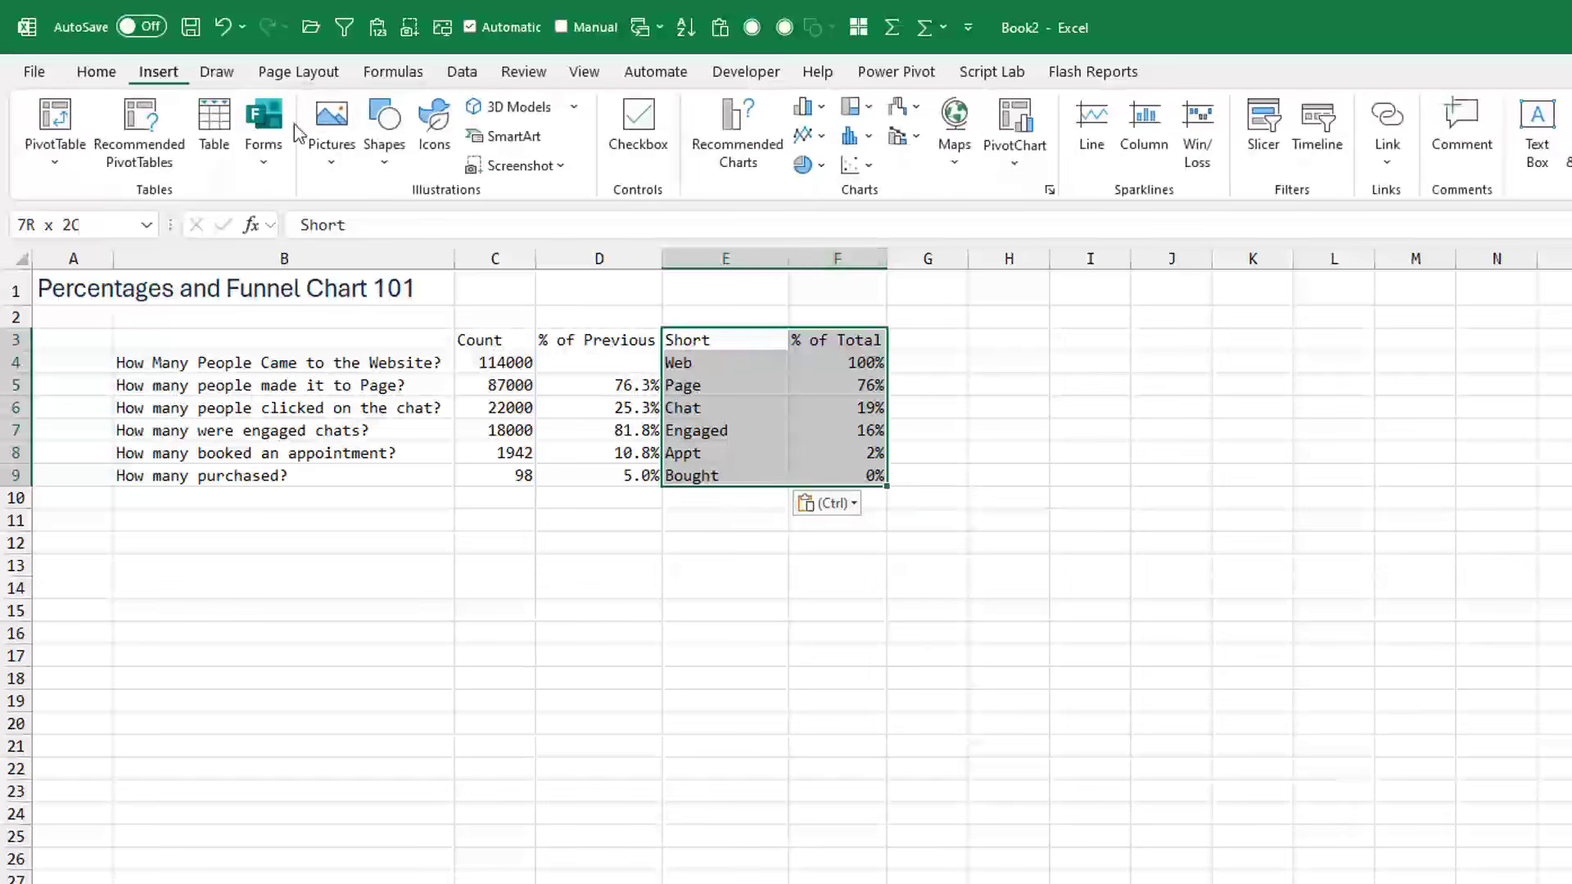
{"action": "left_click", "coordinate": [740, 124]}
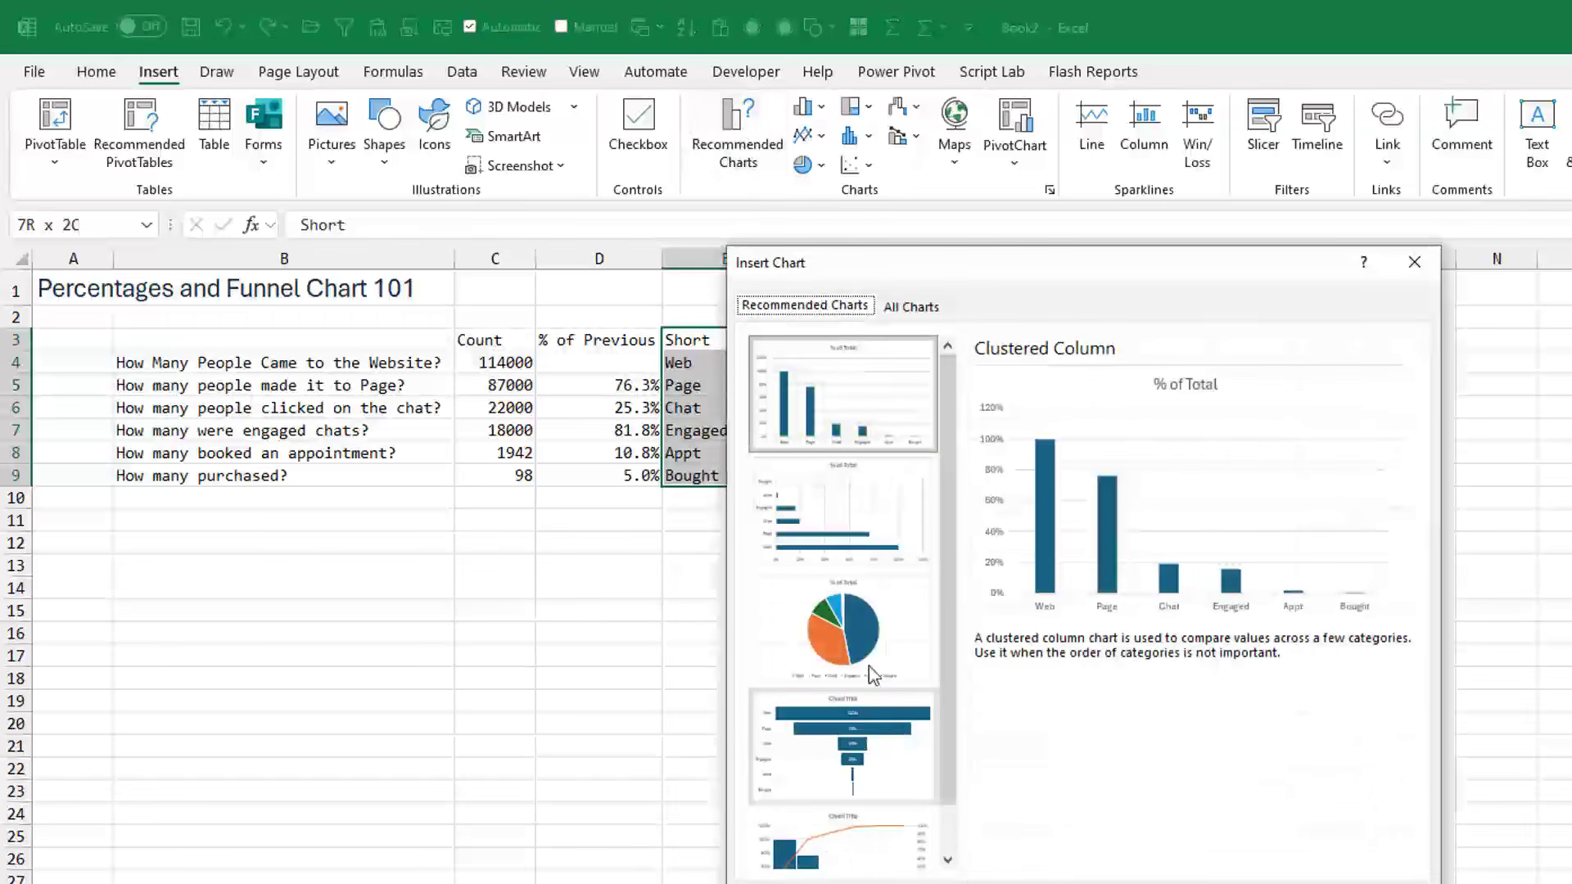
{"action": "left_click", "coordinate": [911, 308]}
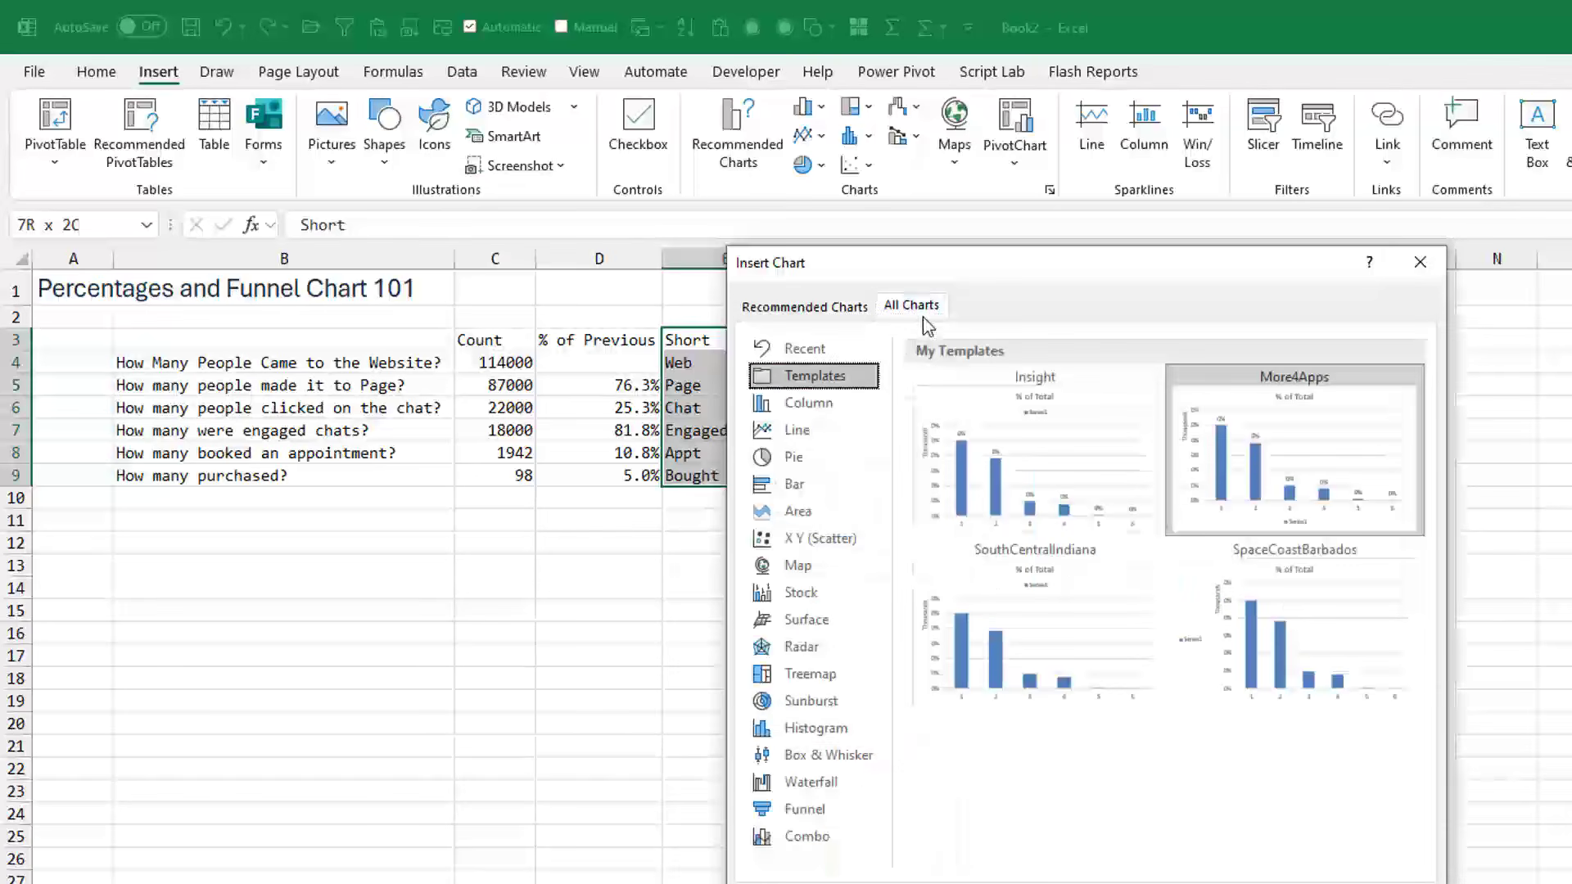
{"action": "left_click", "coordinate": [805, 811]}
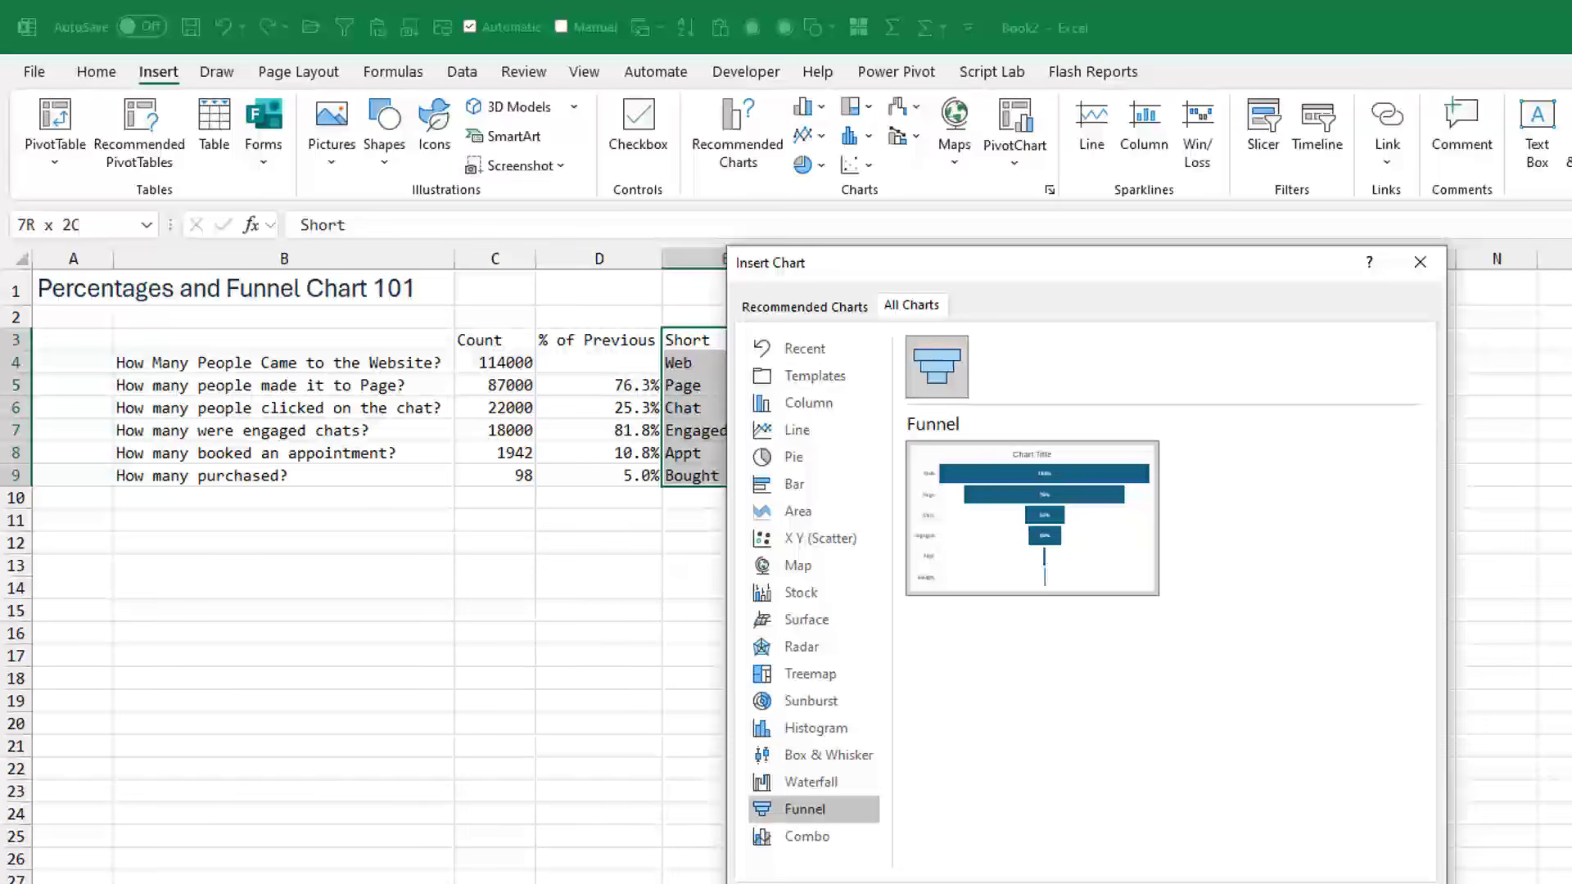
{"action": "key", "text": "Return"}
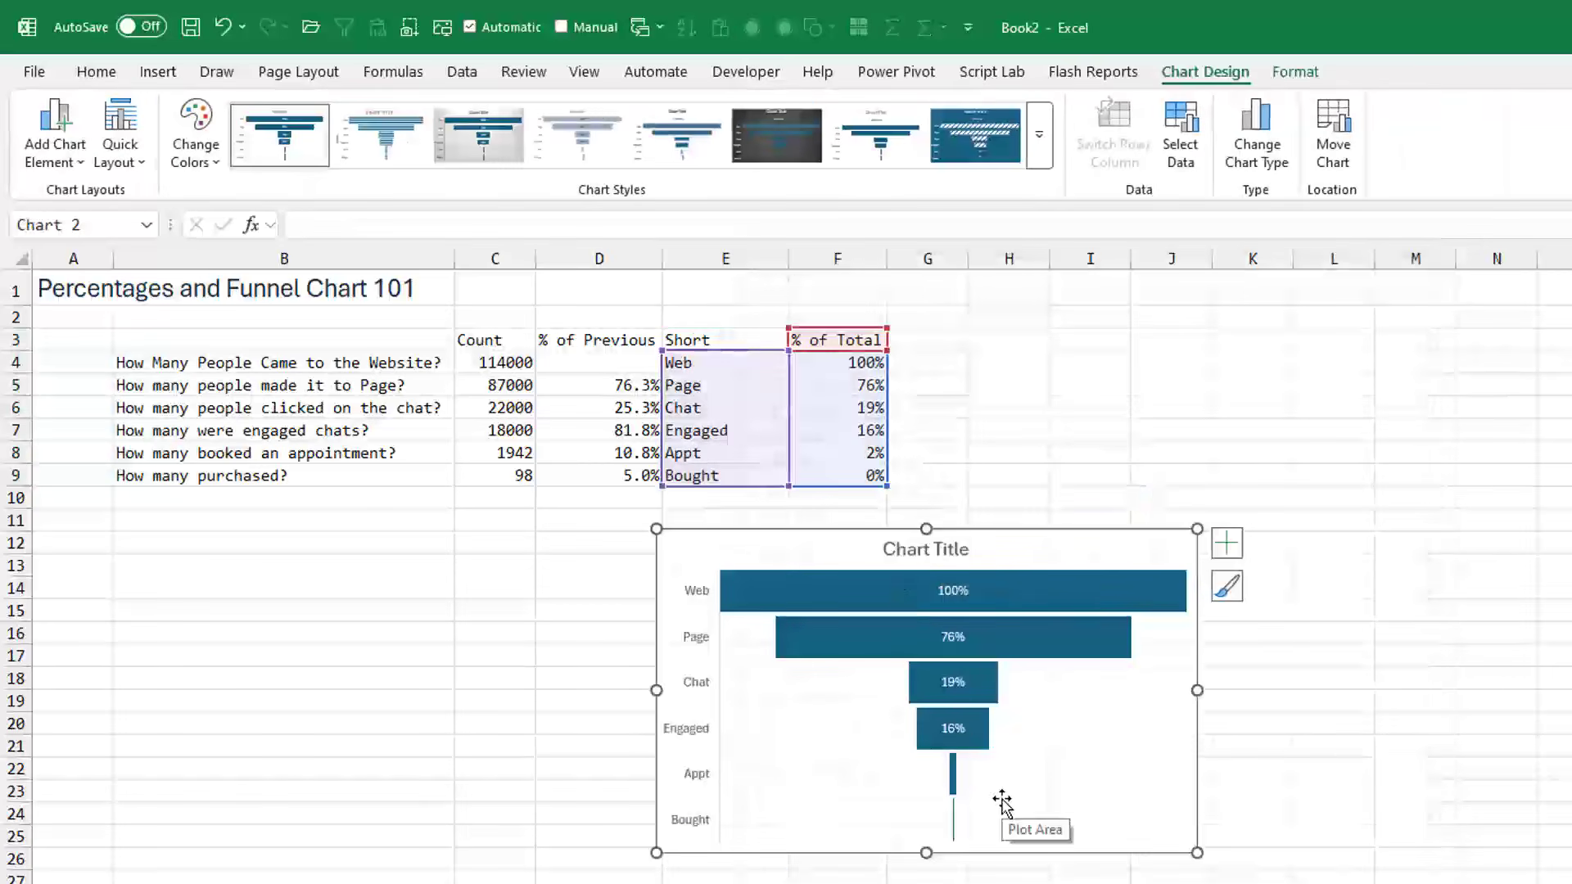
- Change the funnel chart's title to "Percentage of Web Visitors"
{"action": "left_click", "coordinate": [942, 550]}
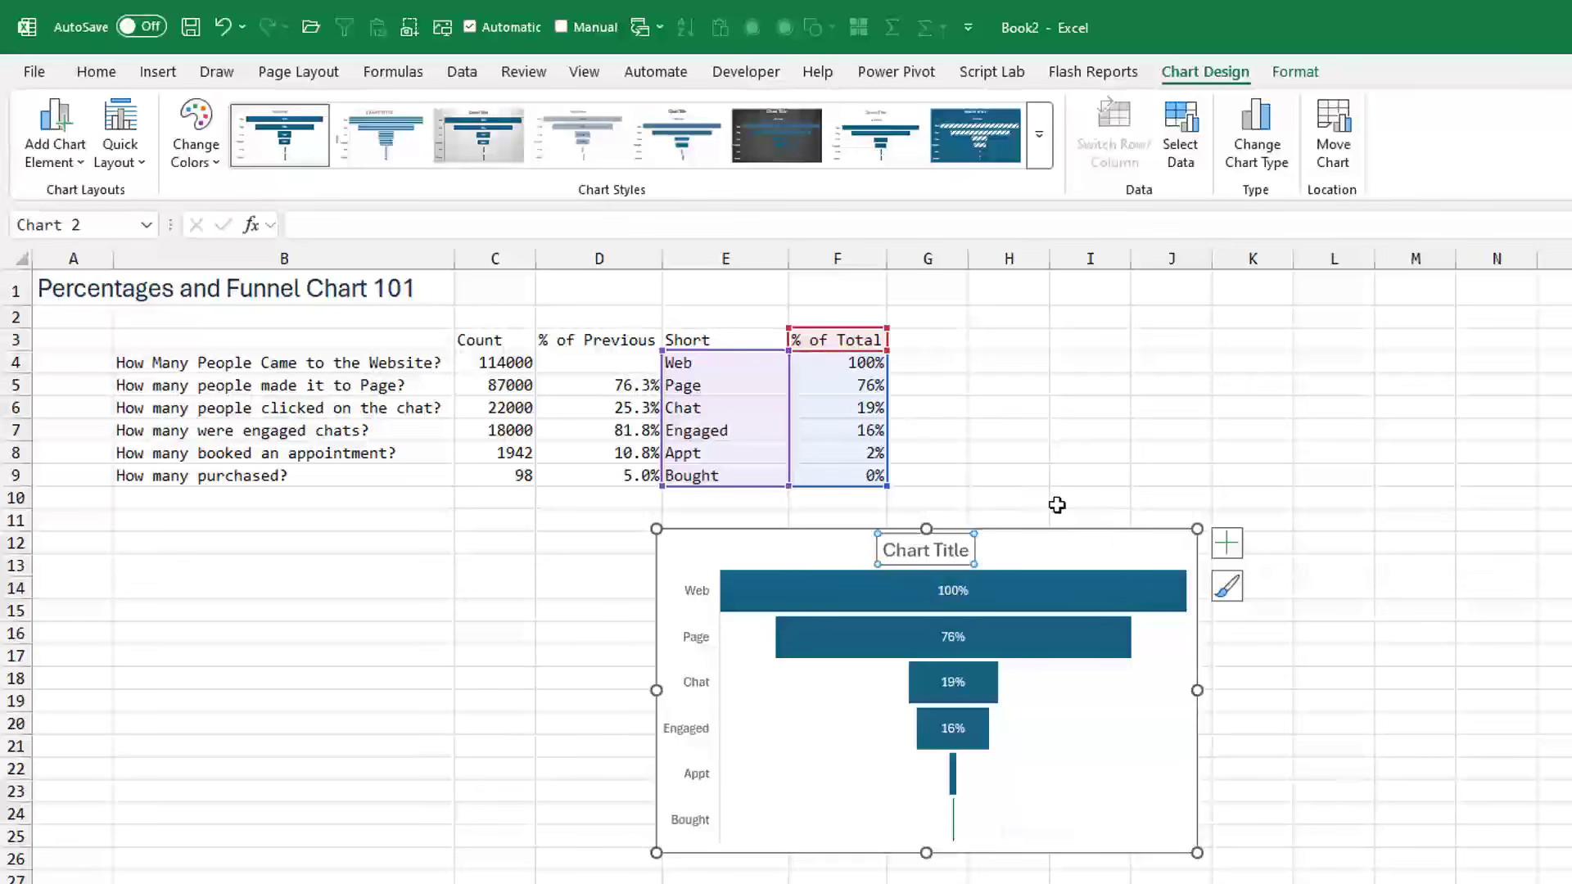
{"action": "type", "text": "Perc"}
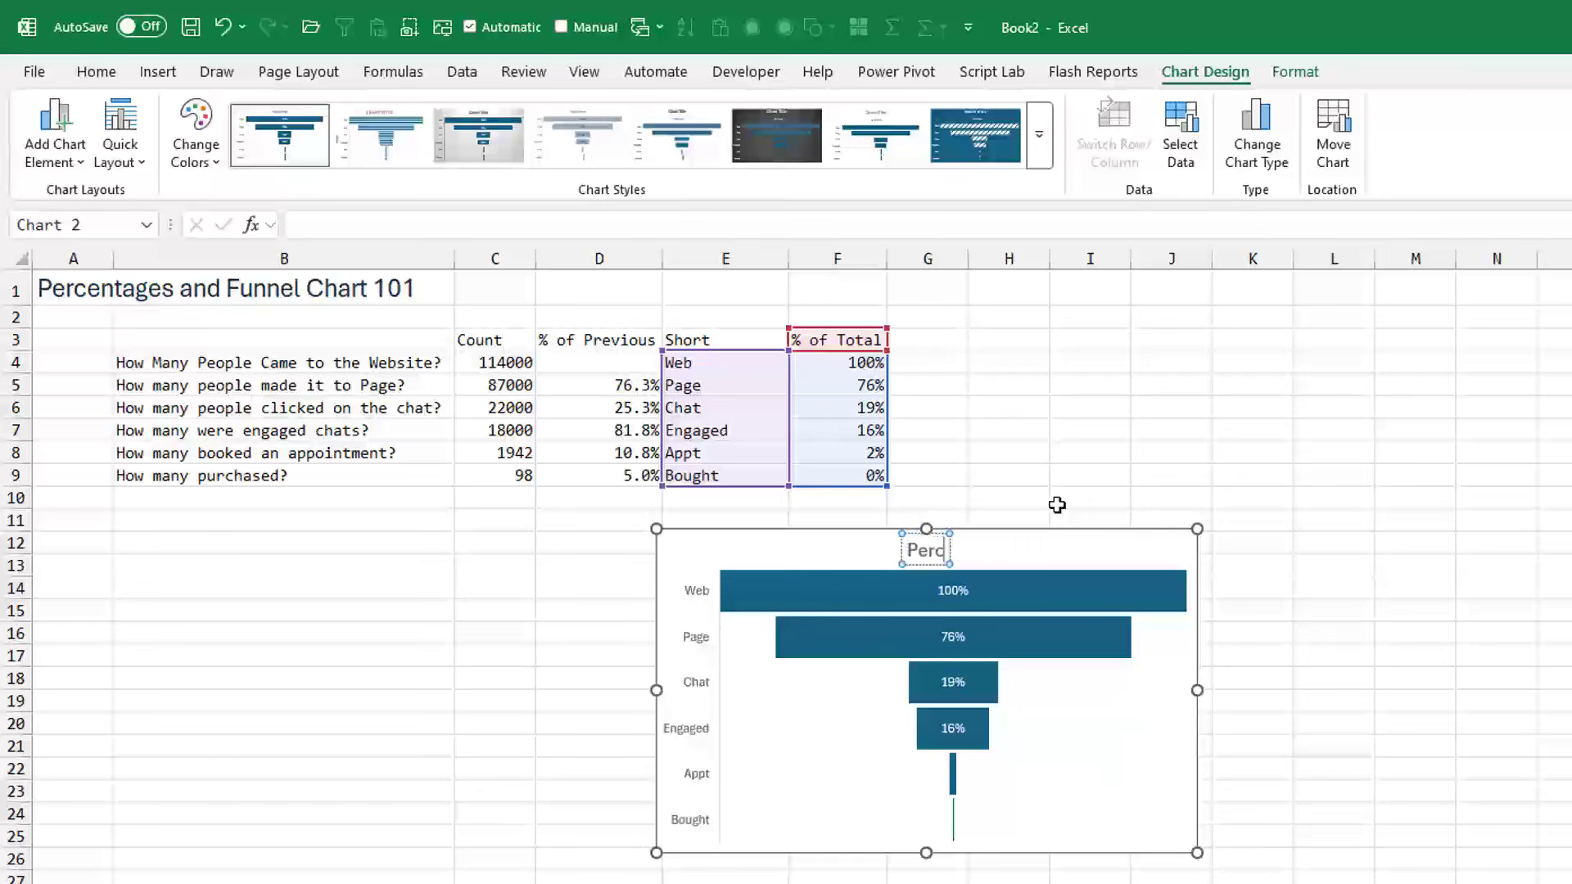
{"action": "type", "text": "entage of Web Cis"}
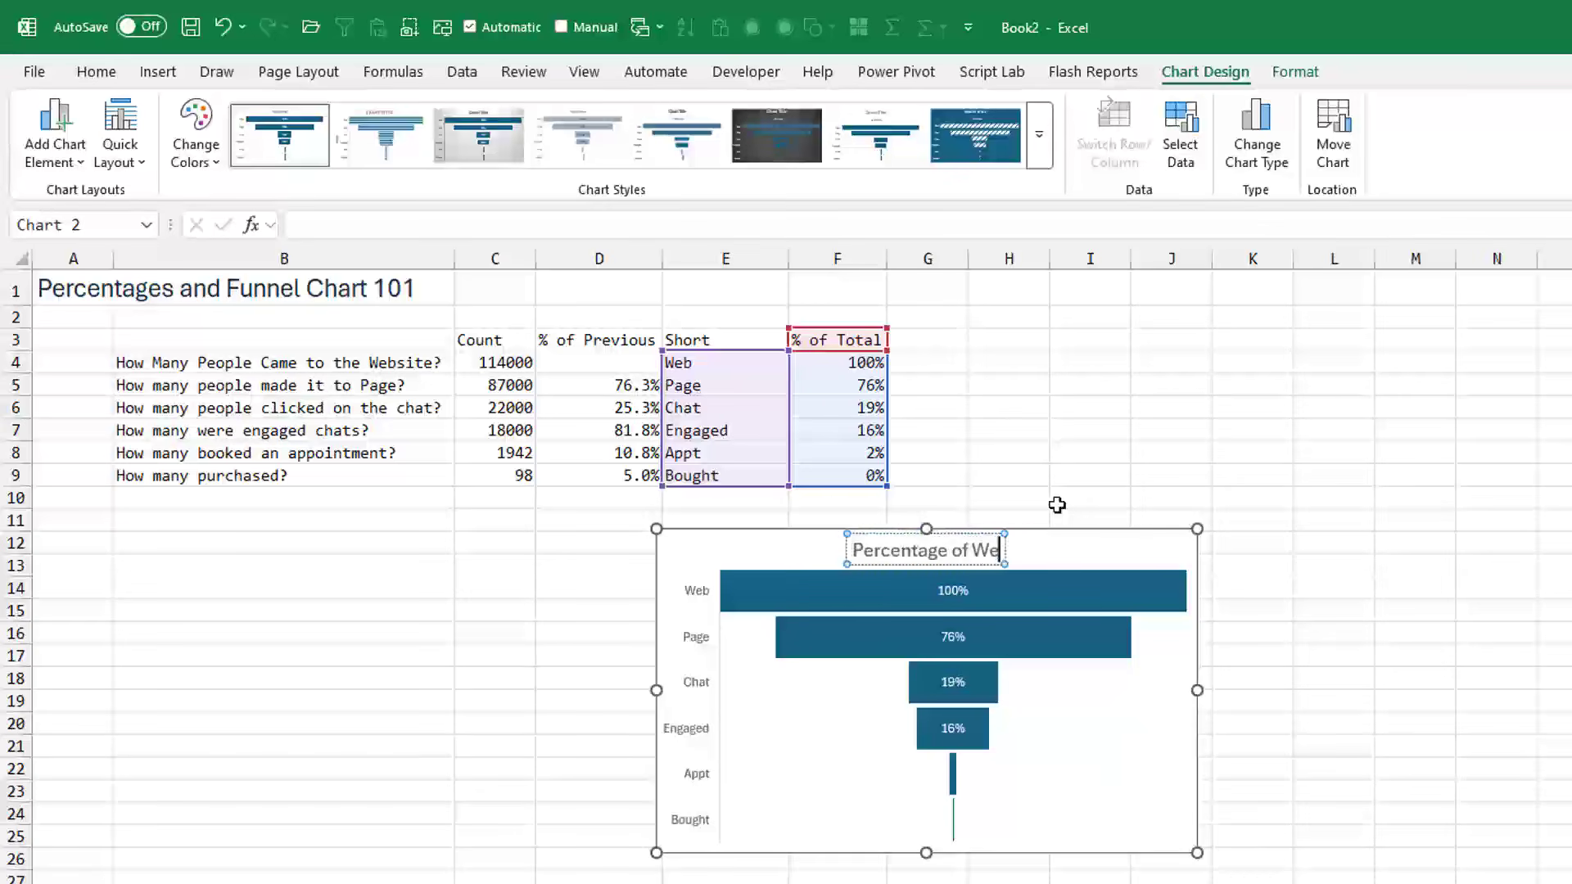
{"action": "key", "text": "BackSpace"}
{"action": "key", "text": "BackSpace"}
{"action": "key", "text": "BackSpace"}
{"action": "type", "text": "C"}
{"action": "key", "text": "BackSpace"}
{"action": "type", "text": "V"}
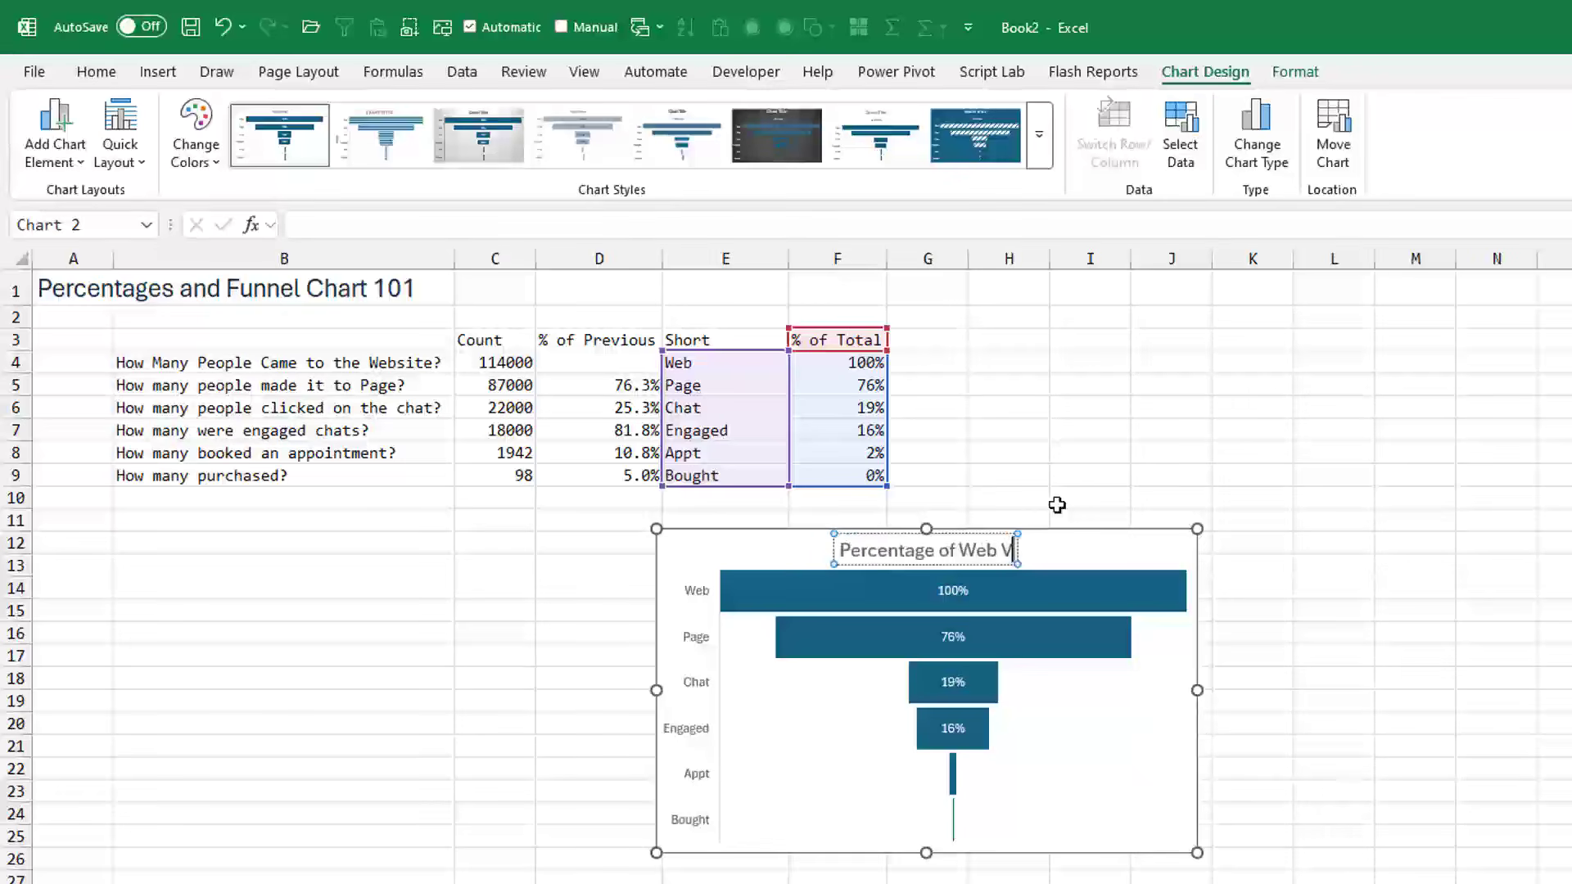
{"action": "type", "text": "isitors"}
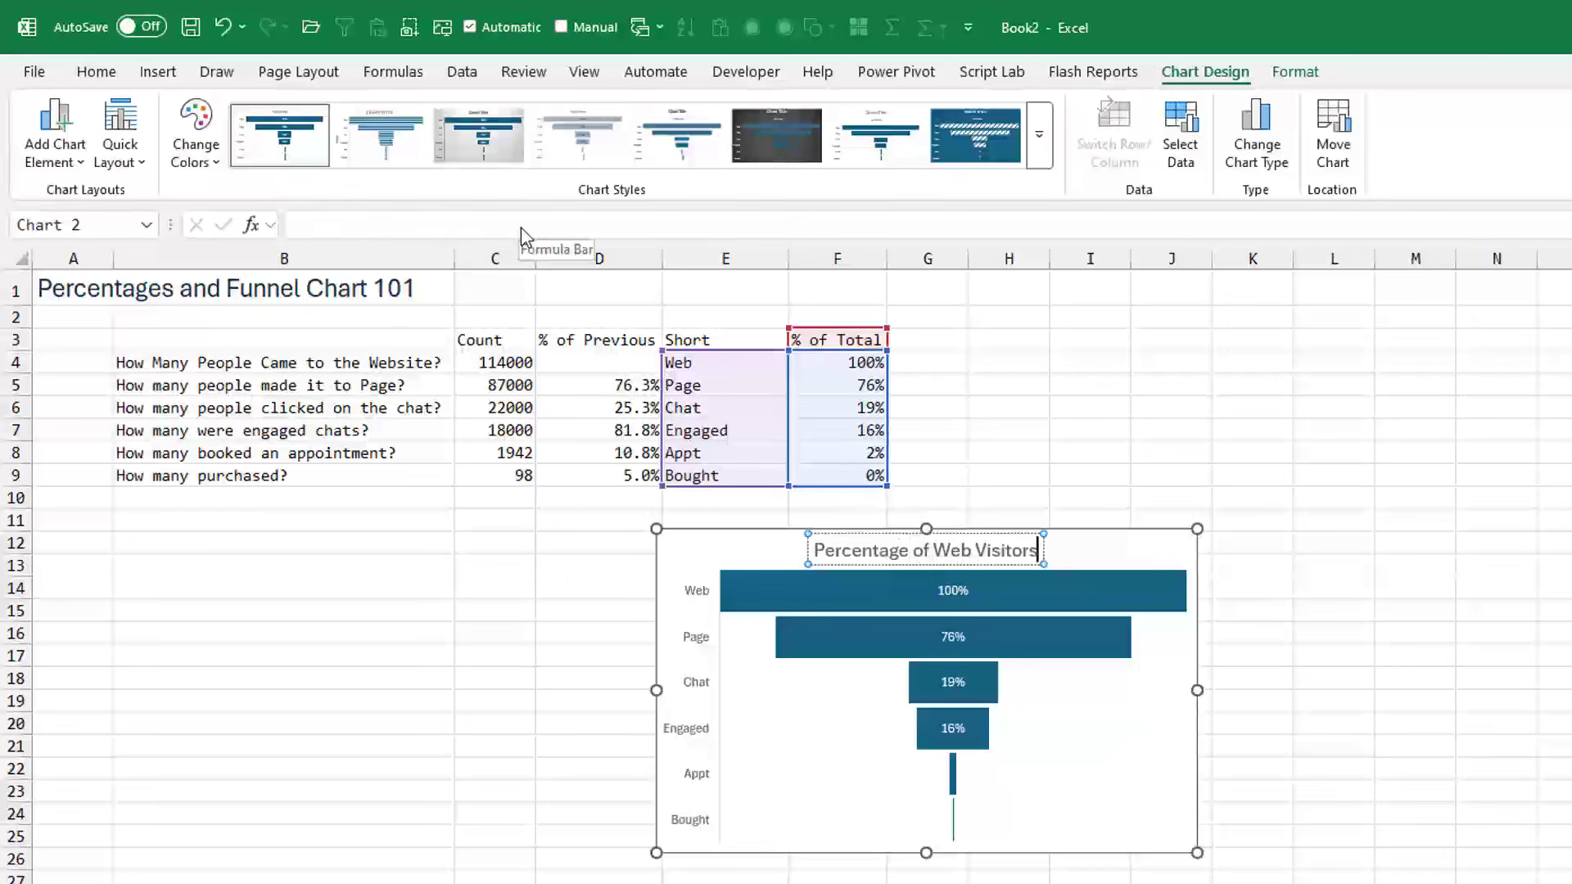
{"action": "left_click", "coordinate": [1097, 546]}
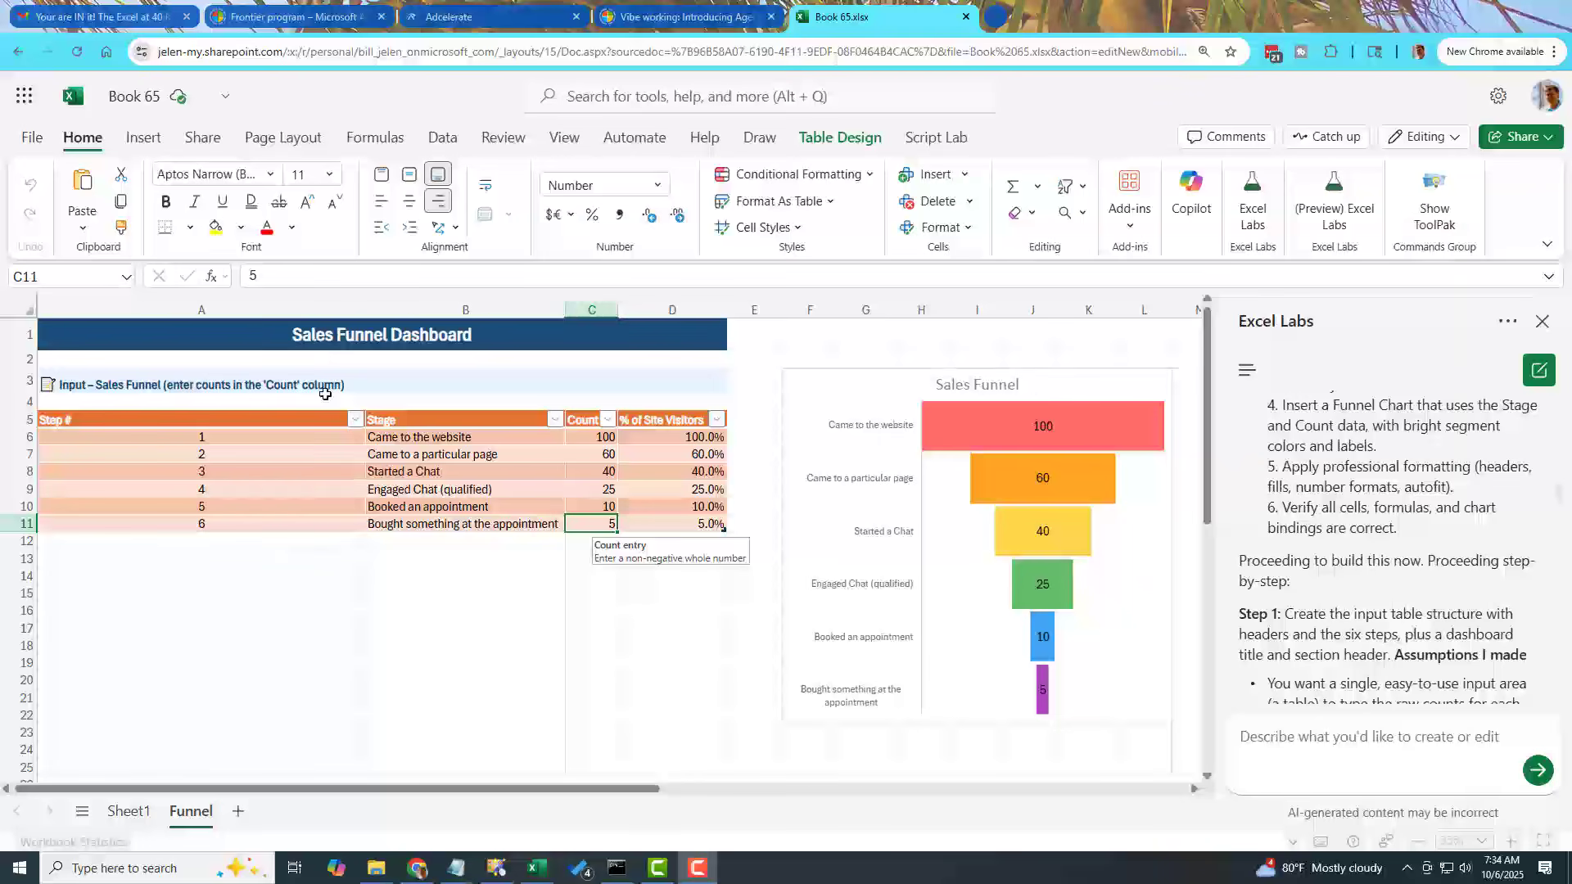
- Examine the Sales Funnel Dashboard's title cell and the step, stage and count cells of its first table row in Book 65
{"action": "left_click", "coordinate": [281, 335]}
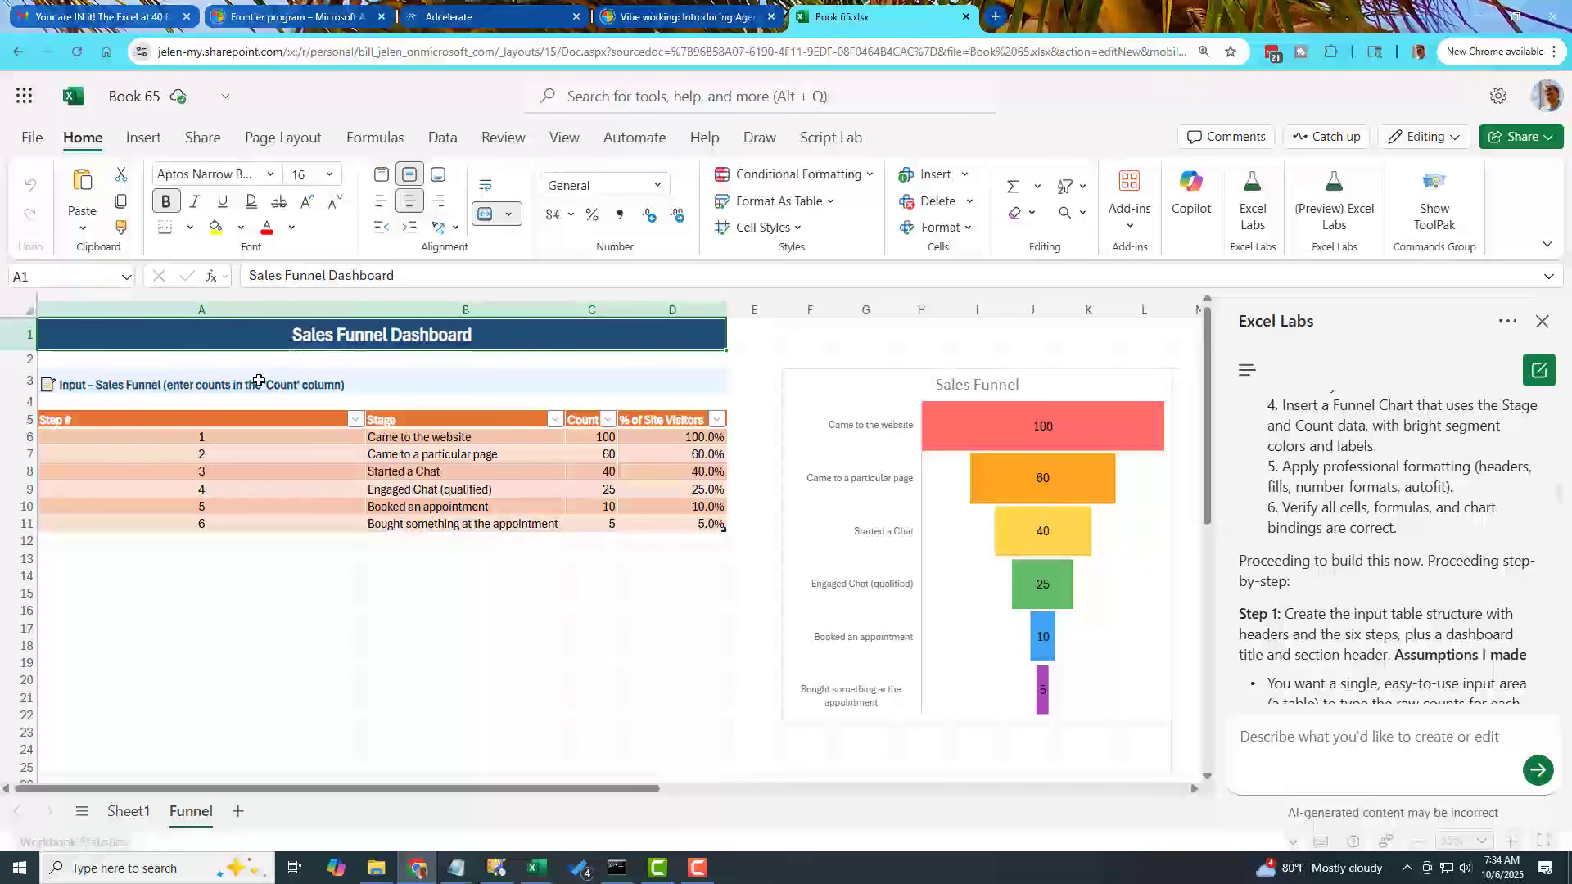
{"action": "left_click", "coordinate": [125, 438]}
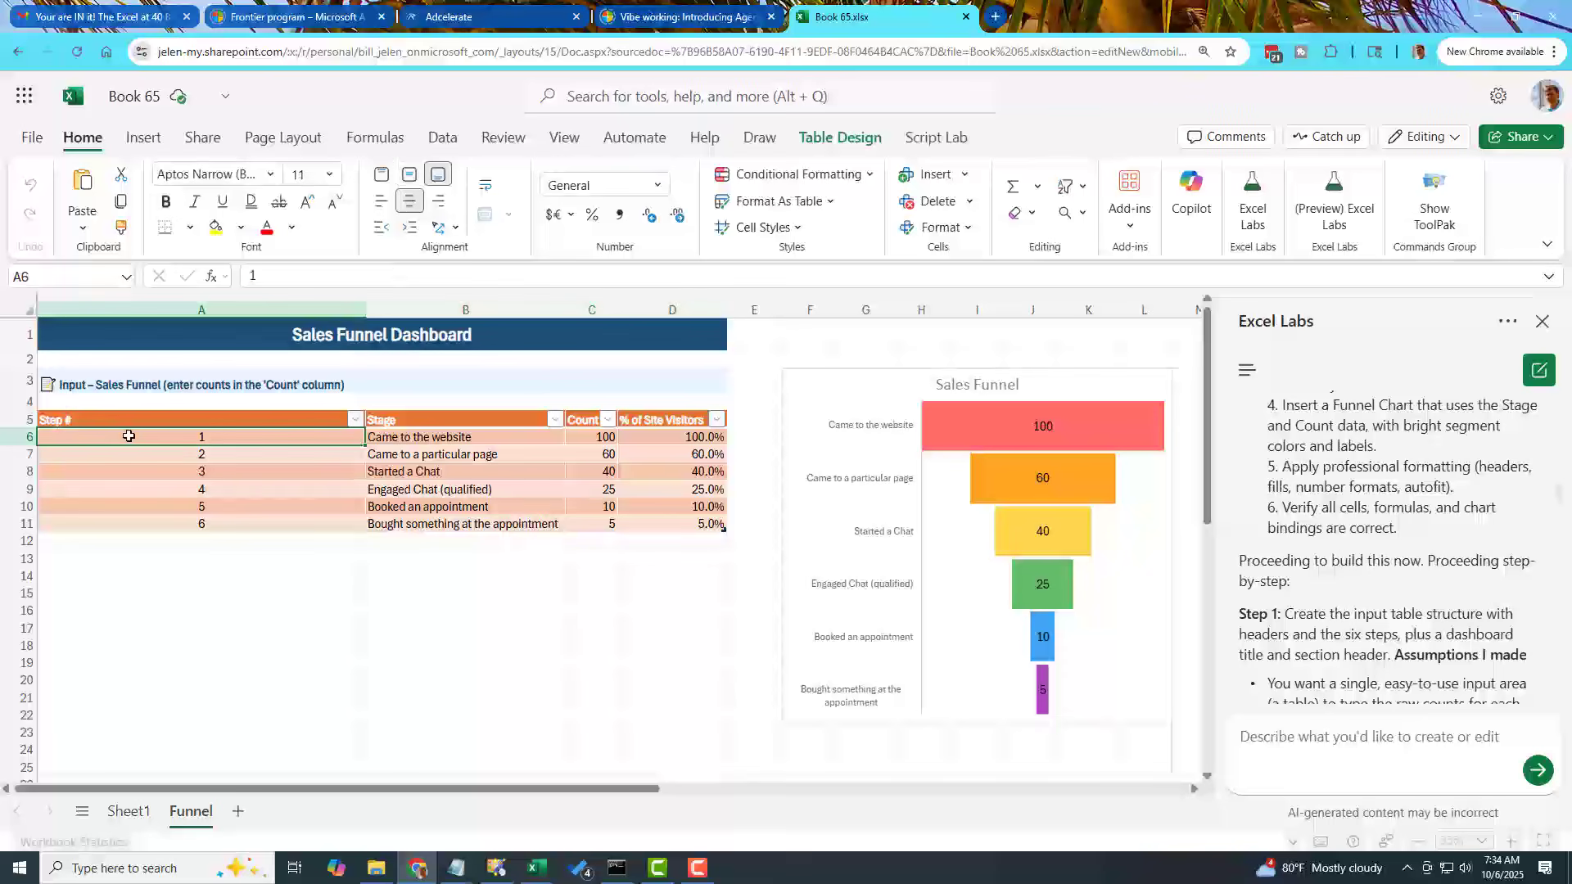
{"action": "key", "text": "Right"}
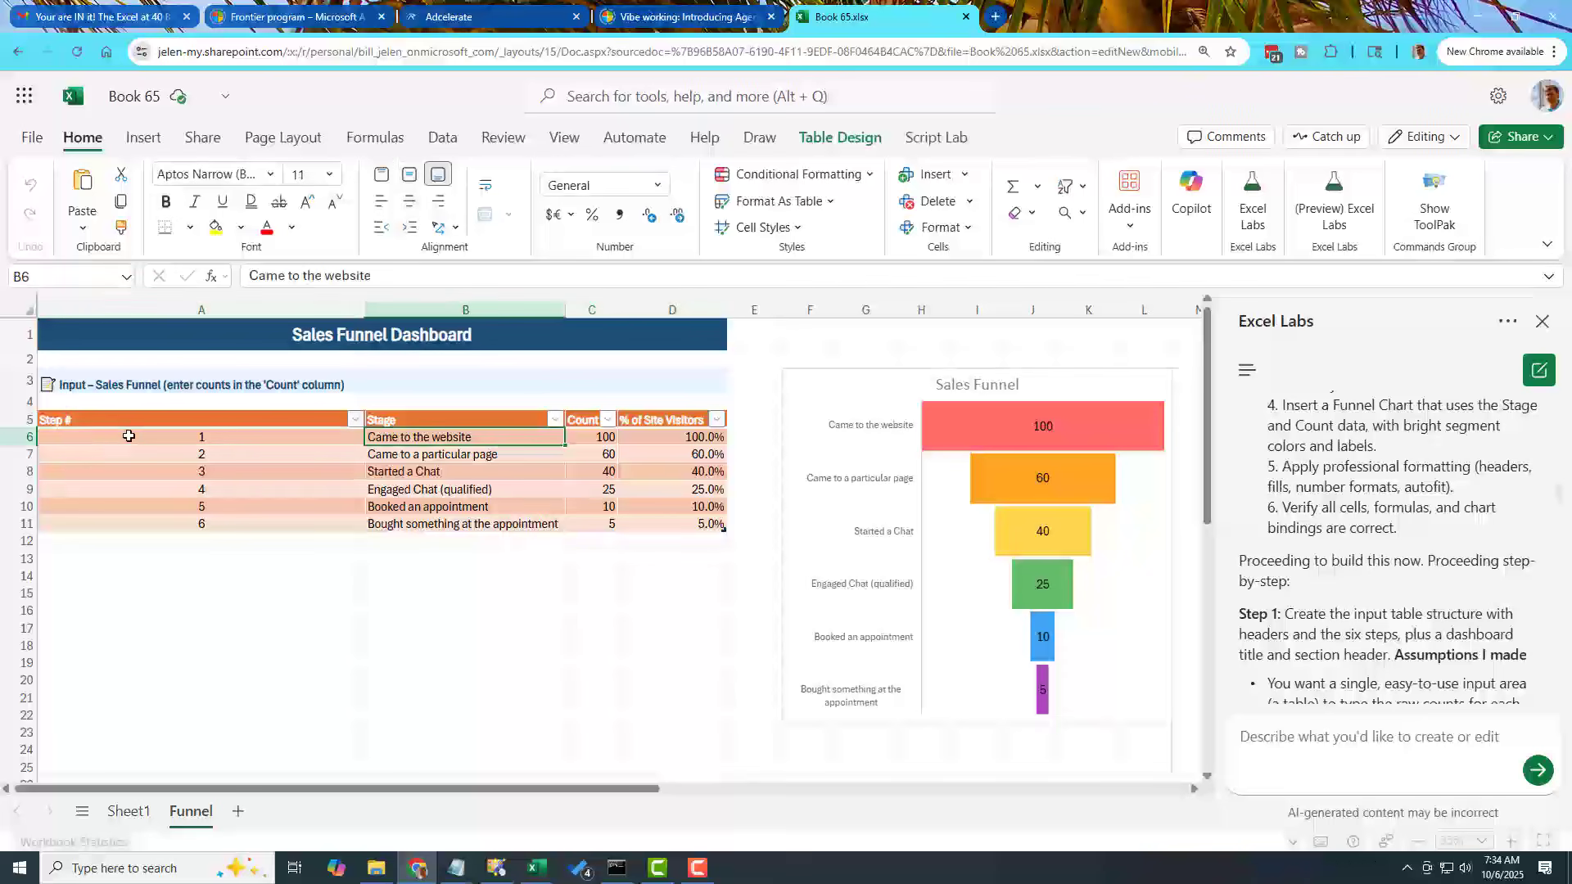
{"action": "key", "text": "Right"}
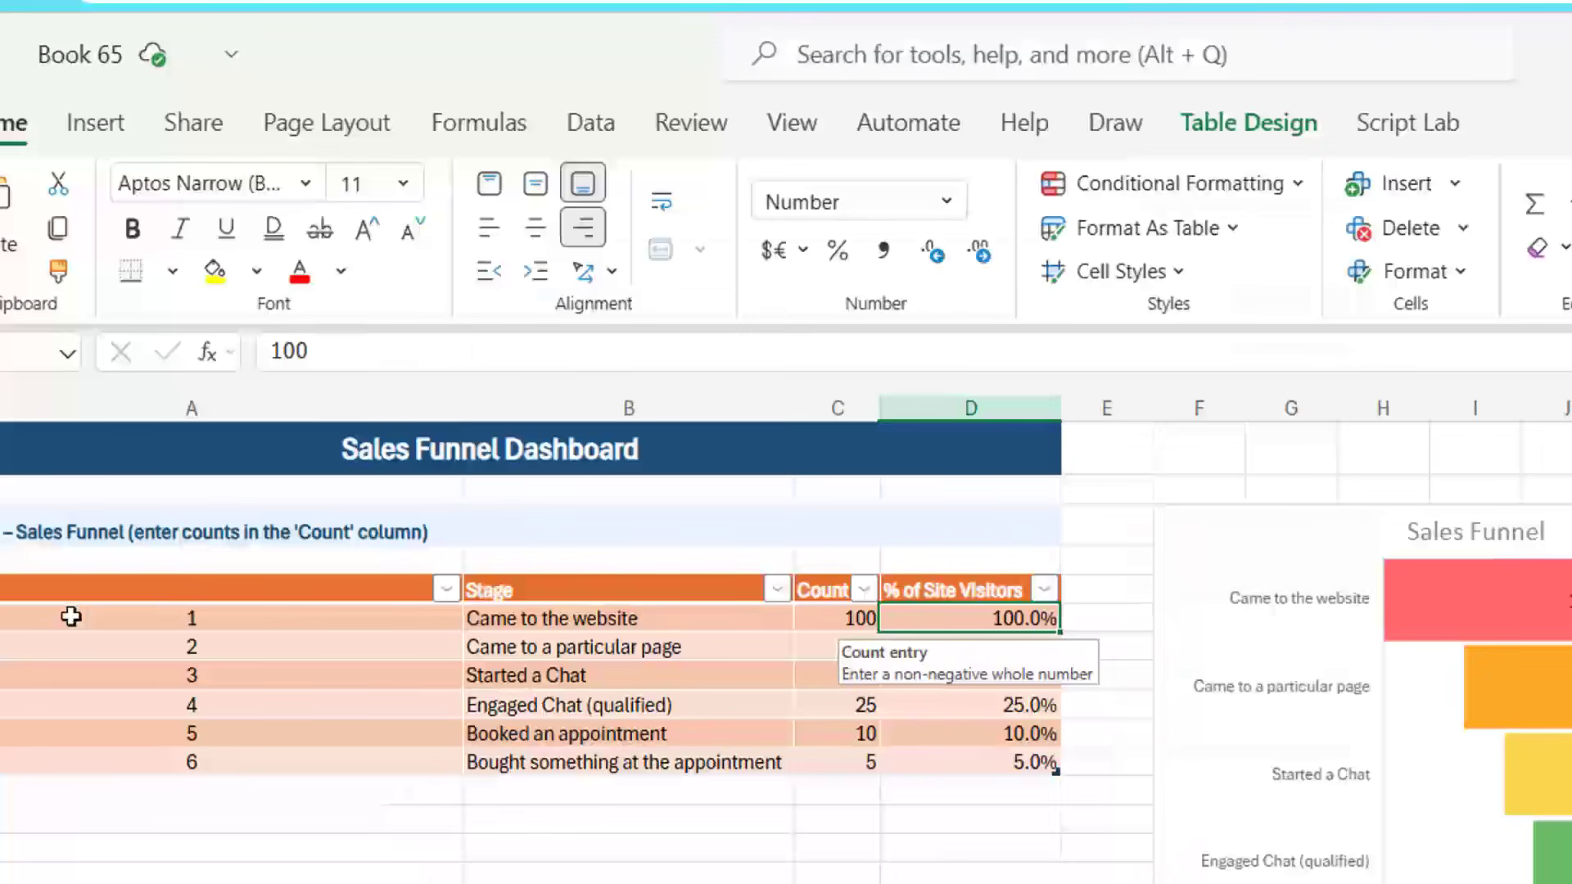
- Go down the % of Site Visitors column from D6 to D11 to check each row's formula
{"action": "key", "text": "Right"}
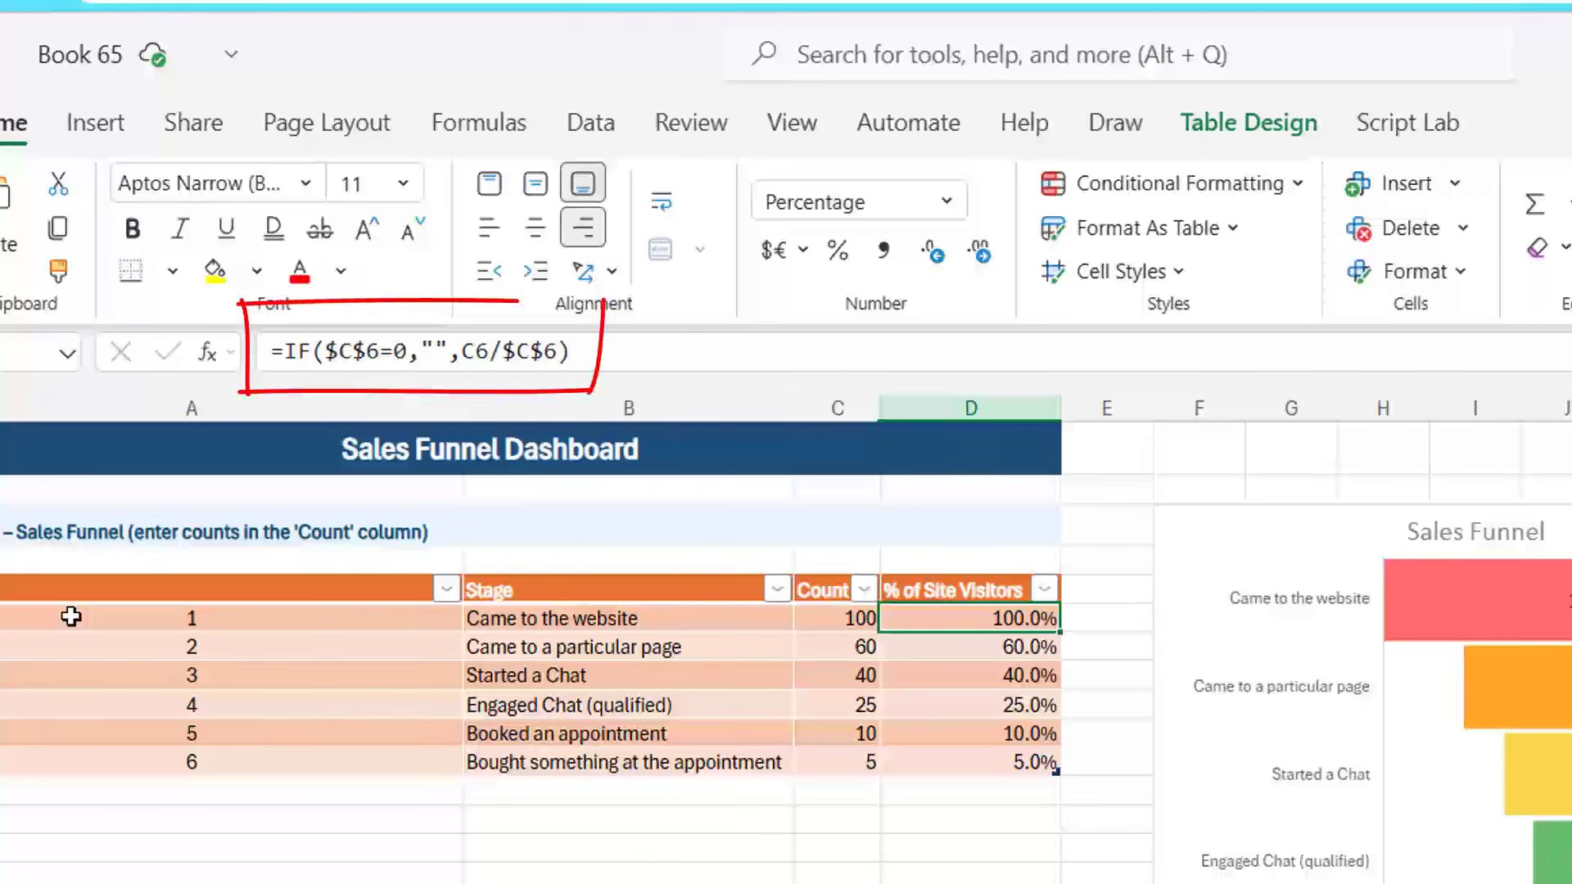
{"action": "key", "text": "Down"}
{"action": "key", "text": "Down"}
{"action": "key", "text": "Down"}
{"action": "key", "text": "Down"}
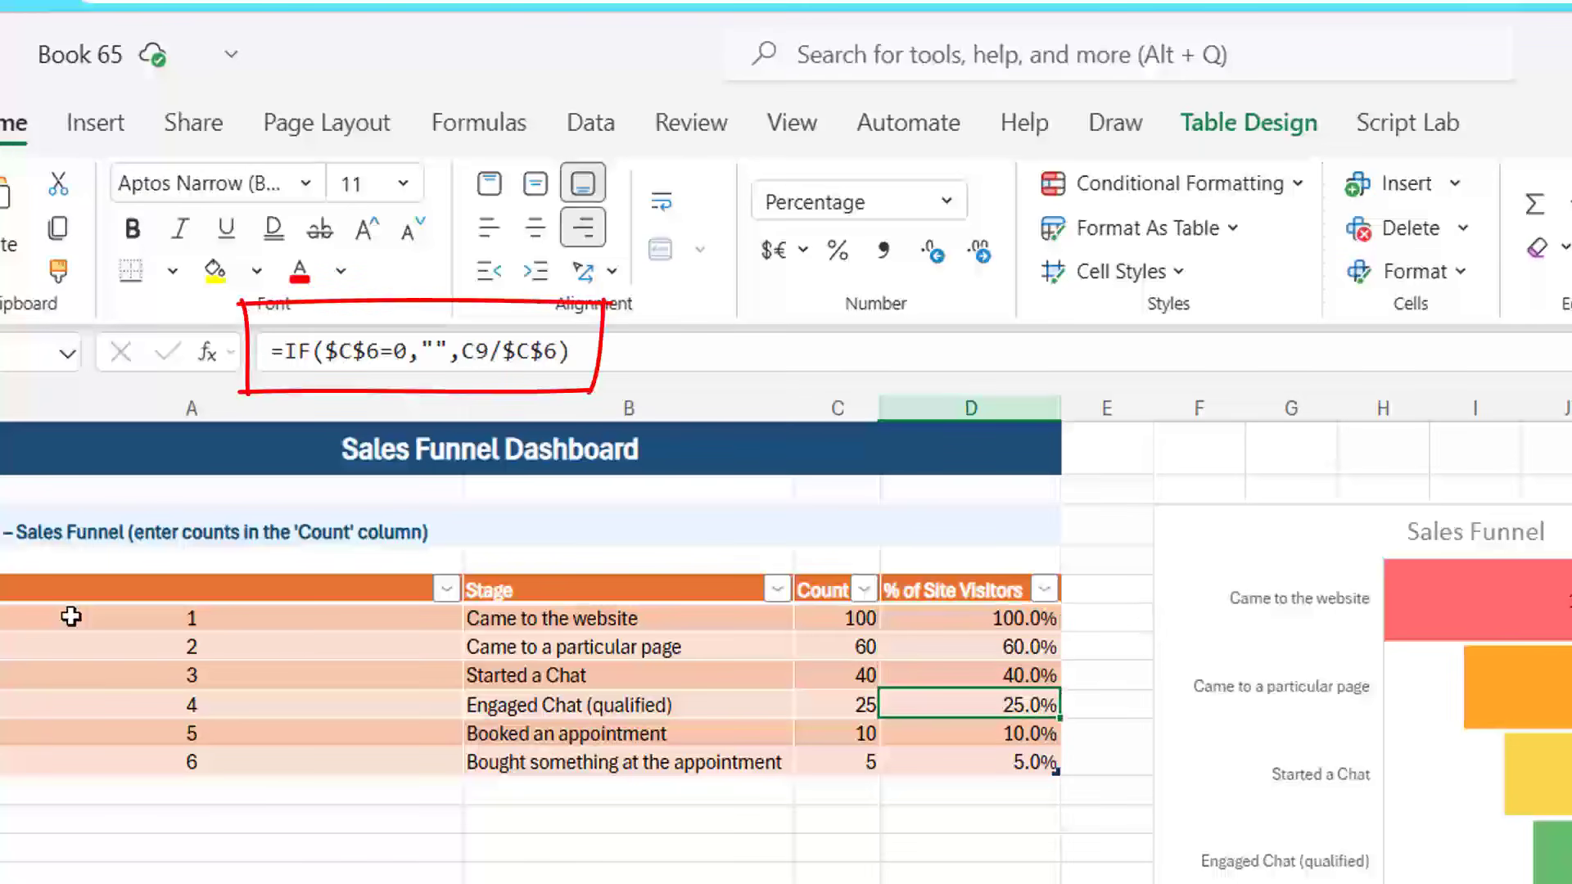
{"action": "key", "text": "Down"}
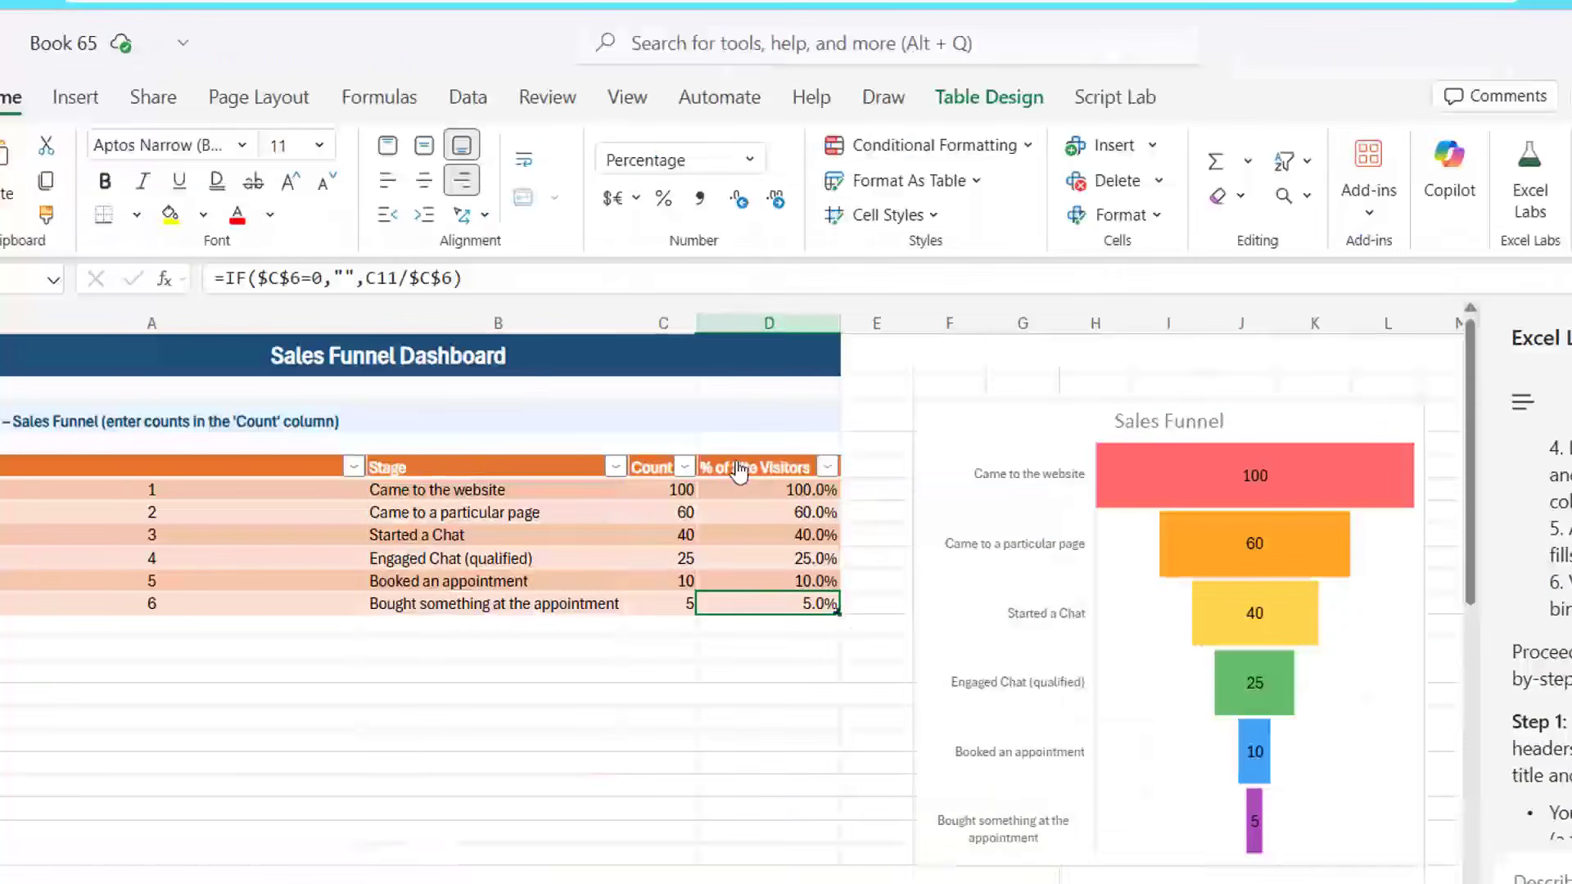
- Check the Sales Funnel chart's source ranges, and widen the Excel Labs pane to read the agent's build summary and formula explanation
{"action": "left_click", "coordinate": [955, 433]}
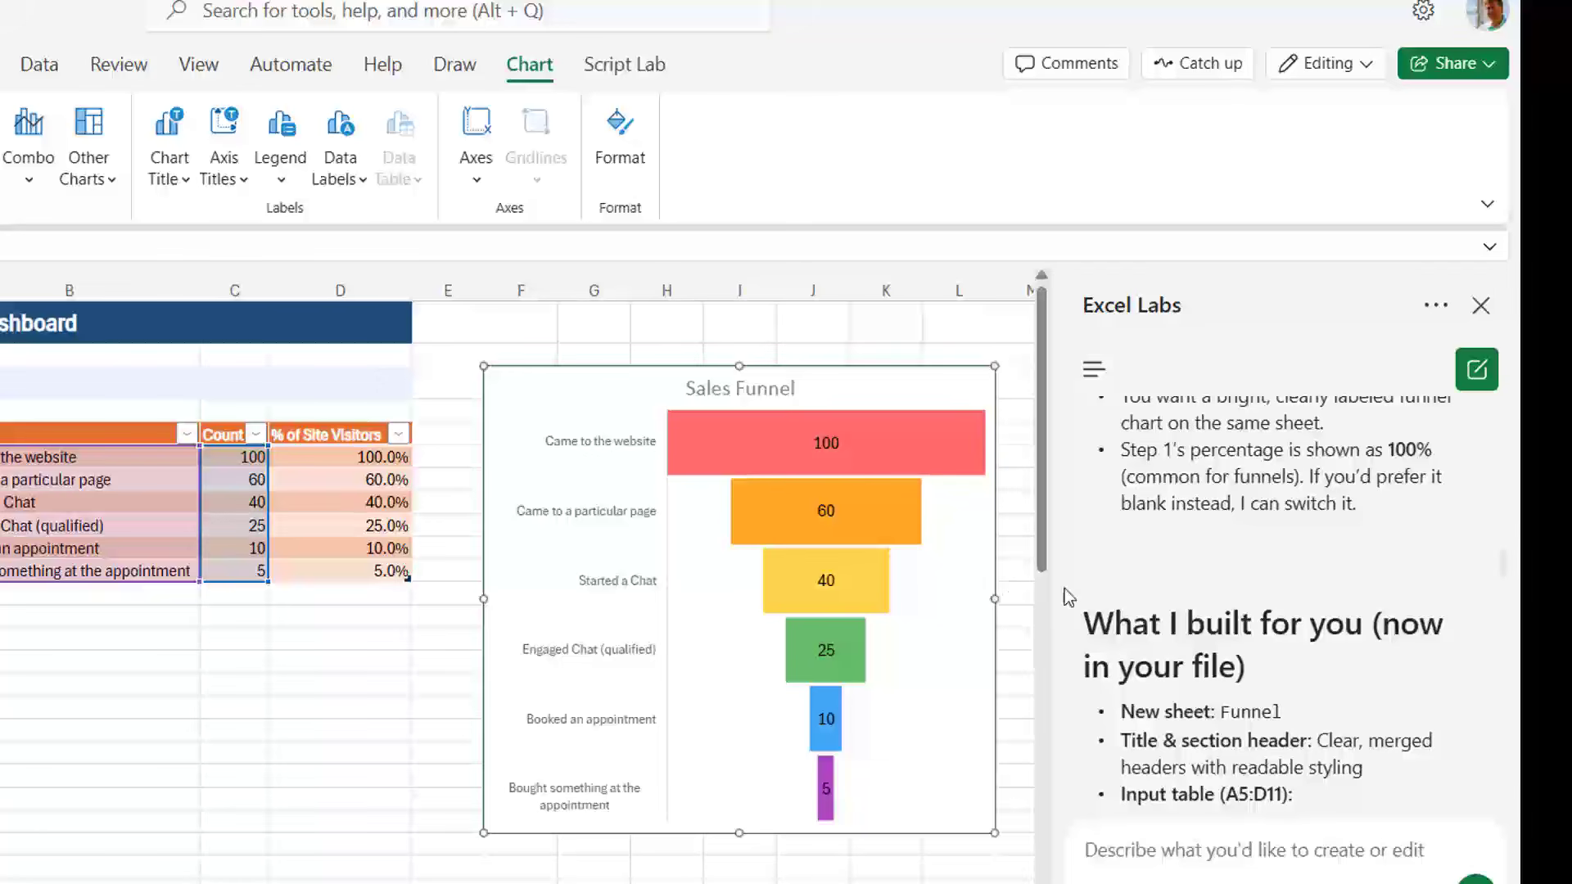
{"action": "scroll", "coordinate": [1229, 563], "scroll_direction": "down", "scroll_amount": 3}
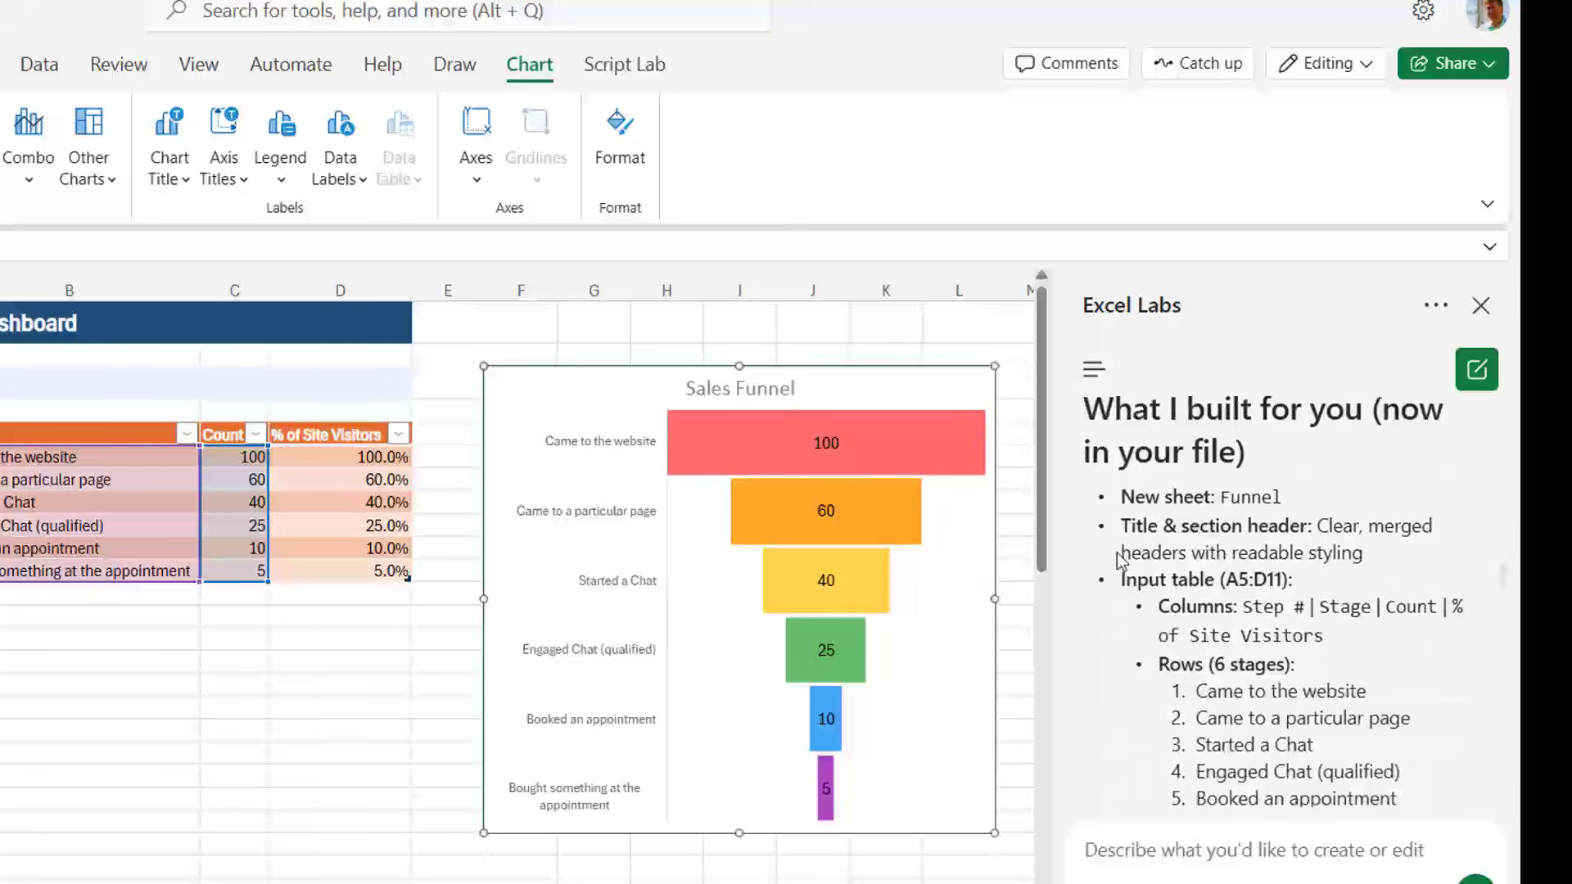
{"action": "left_click_drag", "start_coordinate": [1052, 606], "coordinate": [291, 614]}
{"action": "scroll", "coordinate": [824, 567], "scroll_direction": "down", "scroll_amount": 3}
{"action": "scroll", "coordinate": [824, 566], "scroll_direction": "down", "scroll_amount": 7}
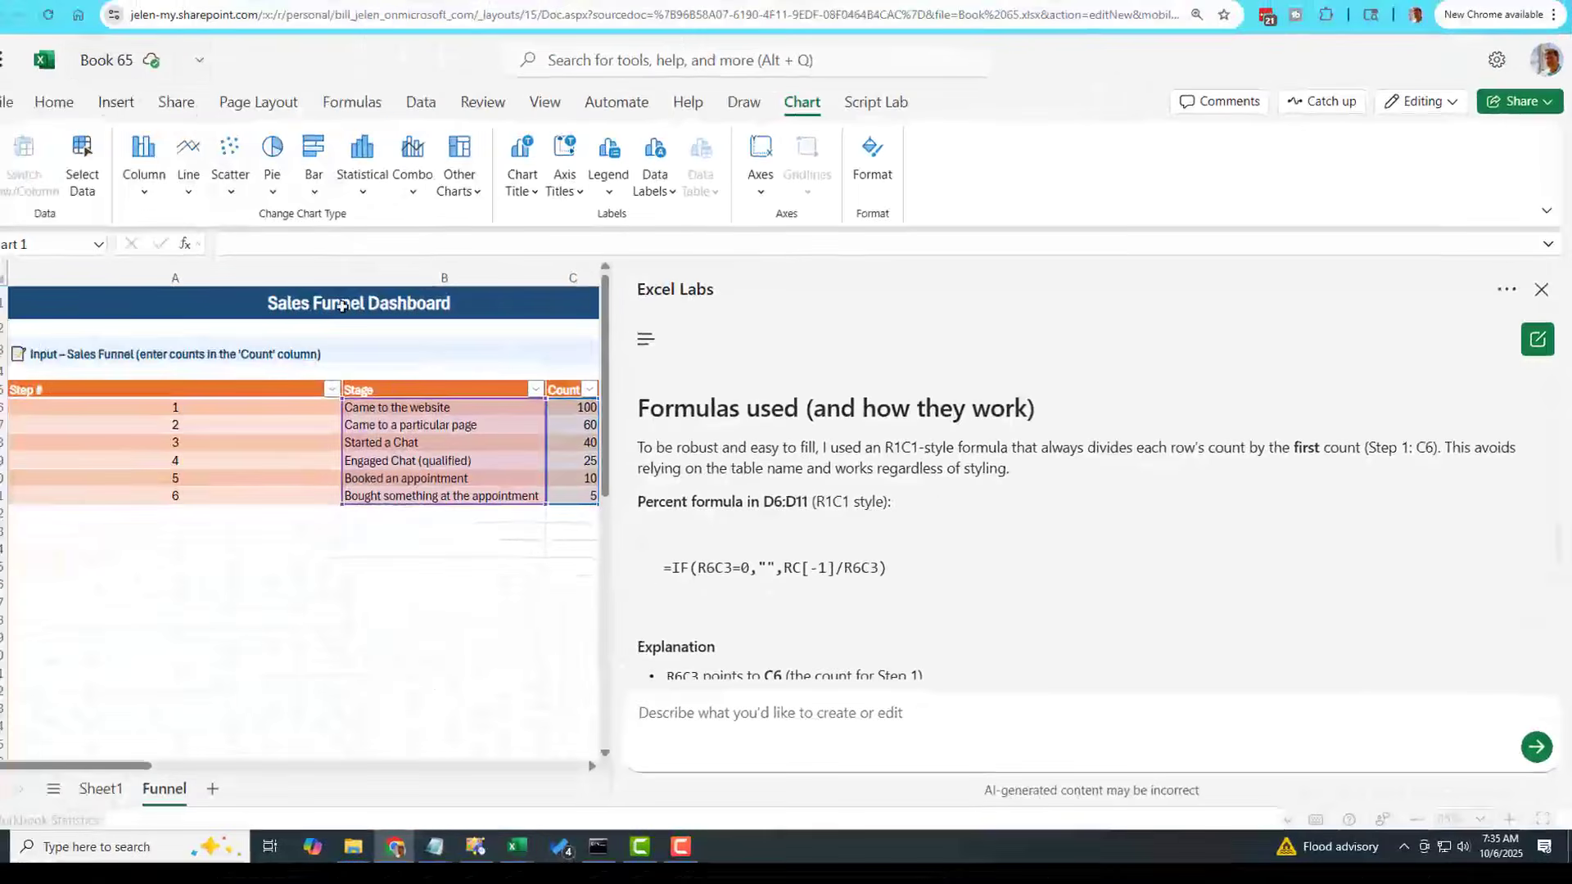
{"action": "scroll", "coordinate": [1064, 532], "scroll_direction": "down", "scroll_amount": 3}
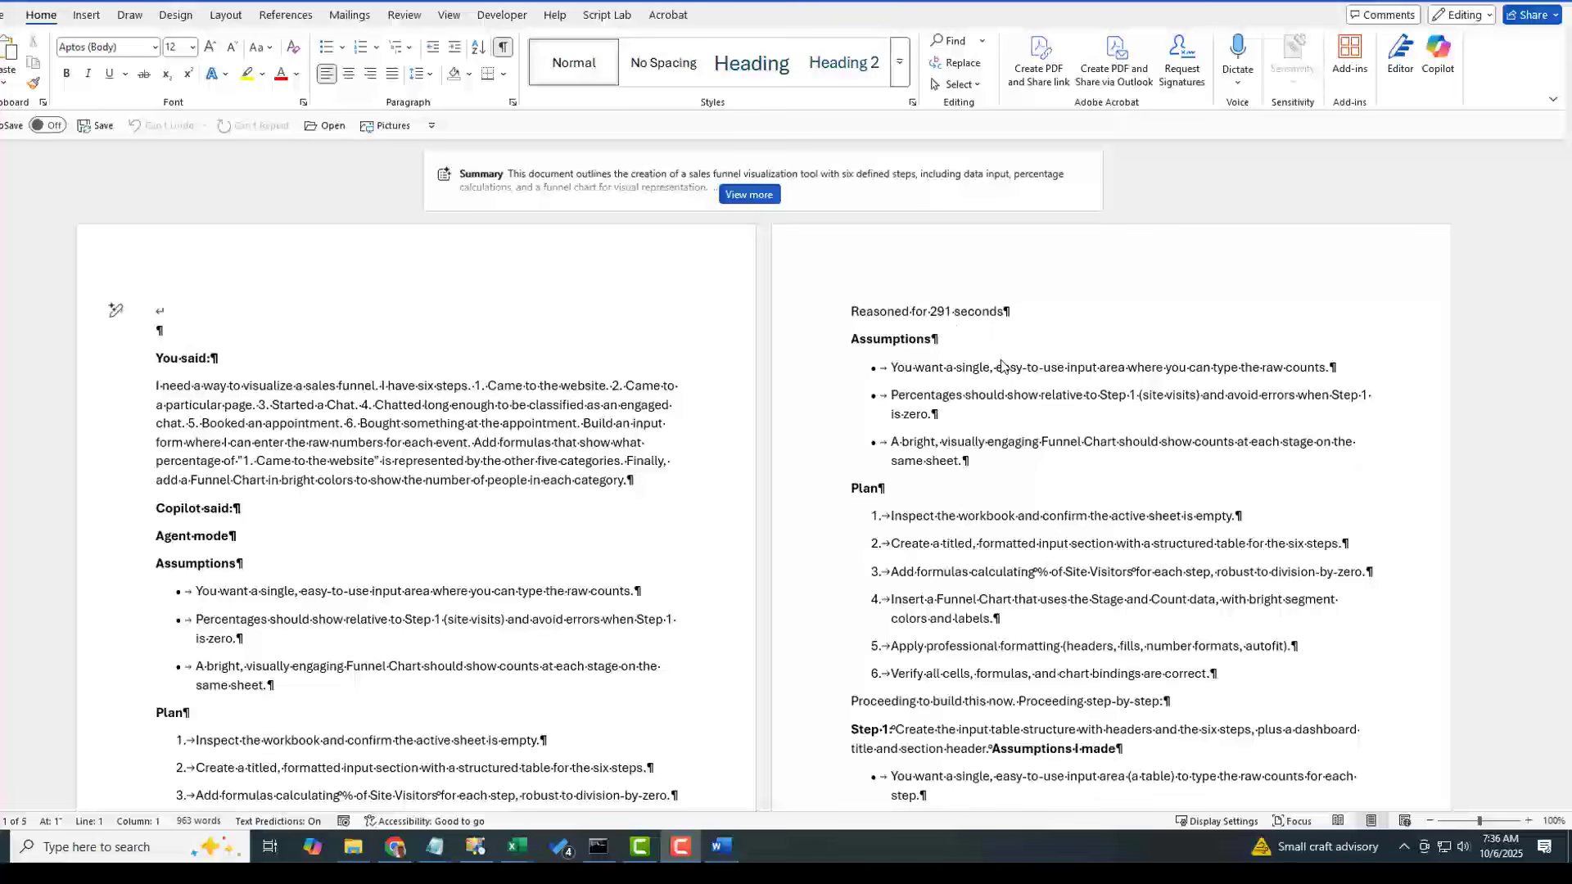
- Read through the Copilot agent transcript in Word, from the prompt and plan down to the verification notes and optional tweaks
{"action": "scroll", "coordinate": [1038, 419], "scroll_direction": "down", "scroll_amount": 1}
{"action": "scroll", "coordinate": [1038, 416], "scroll_direction": "down", "scroll_amount": 10}
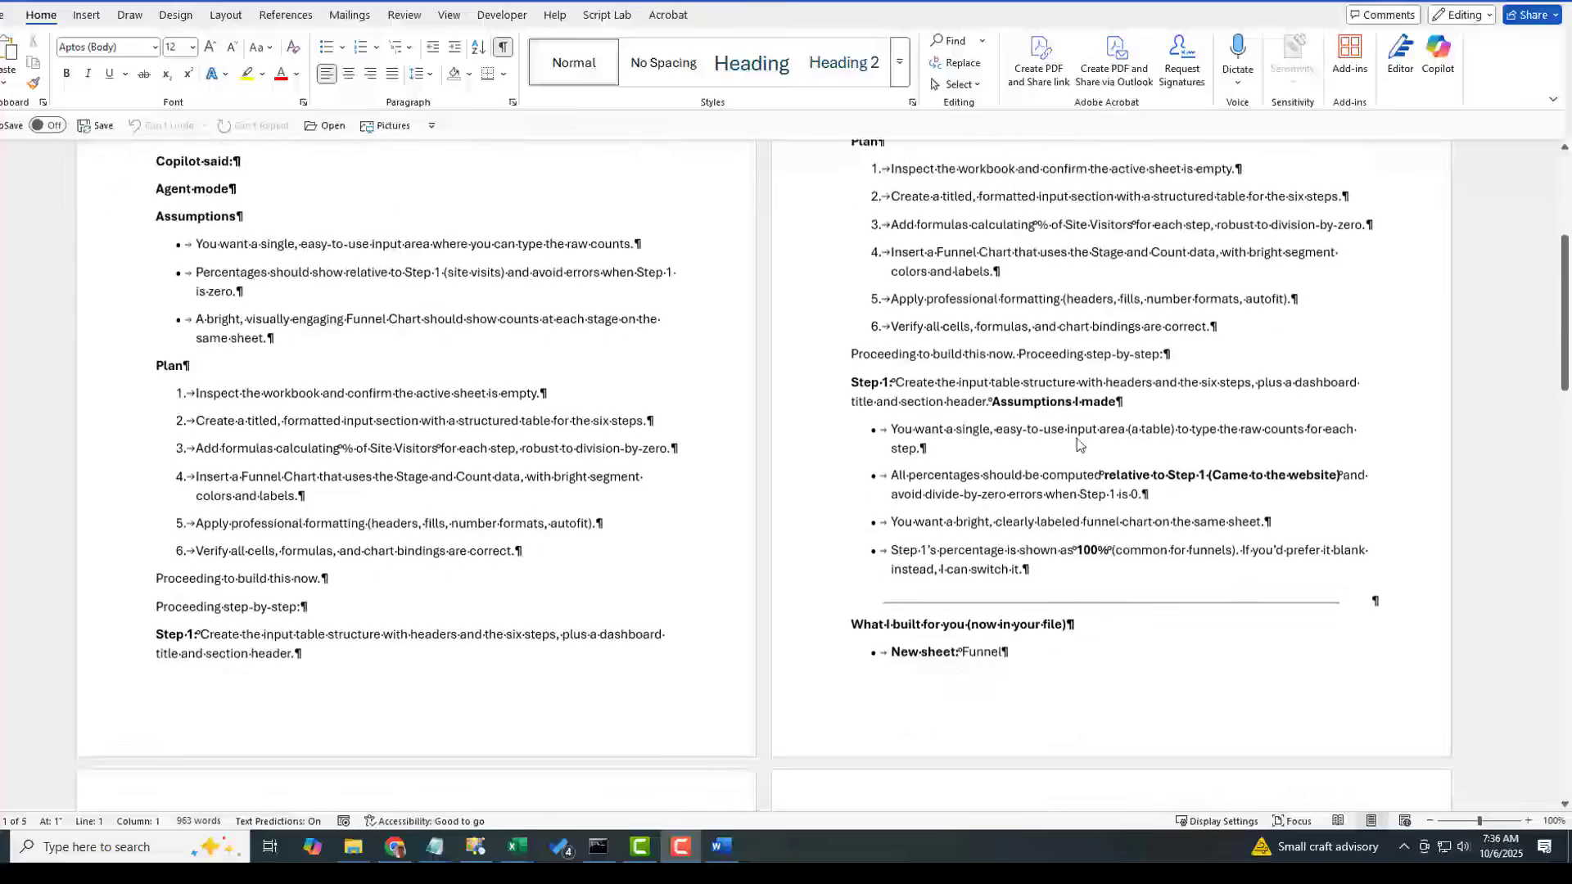
{"action": "scroll", "coordinate": [1087, 449], "scroll_direction": "down", "scroll_amount": 3}
{"action": "left_click_drag", "start_coordinate": [1565, 416], "coordinate": [1568, 638]}
{"action": "scroll", "coordinate": [761, 475], "scroll_direction": "down", "scroll_amount": 1}
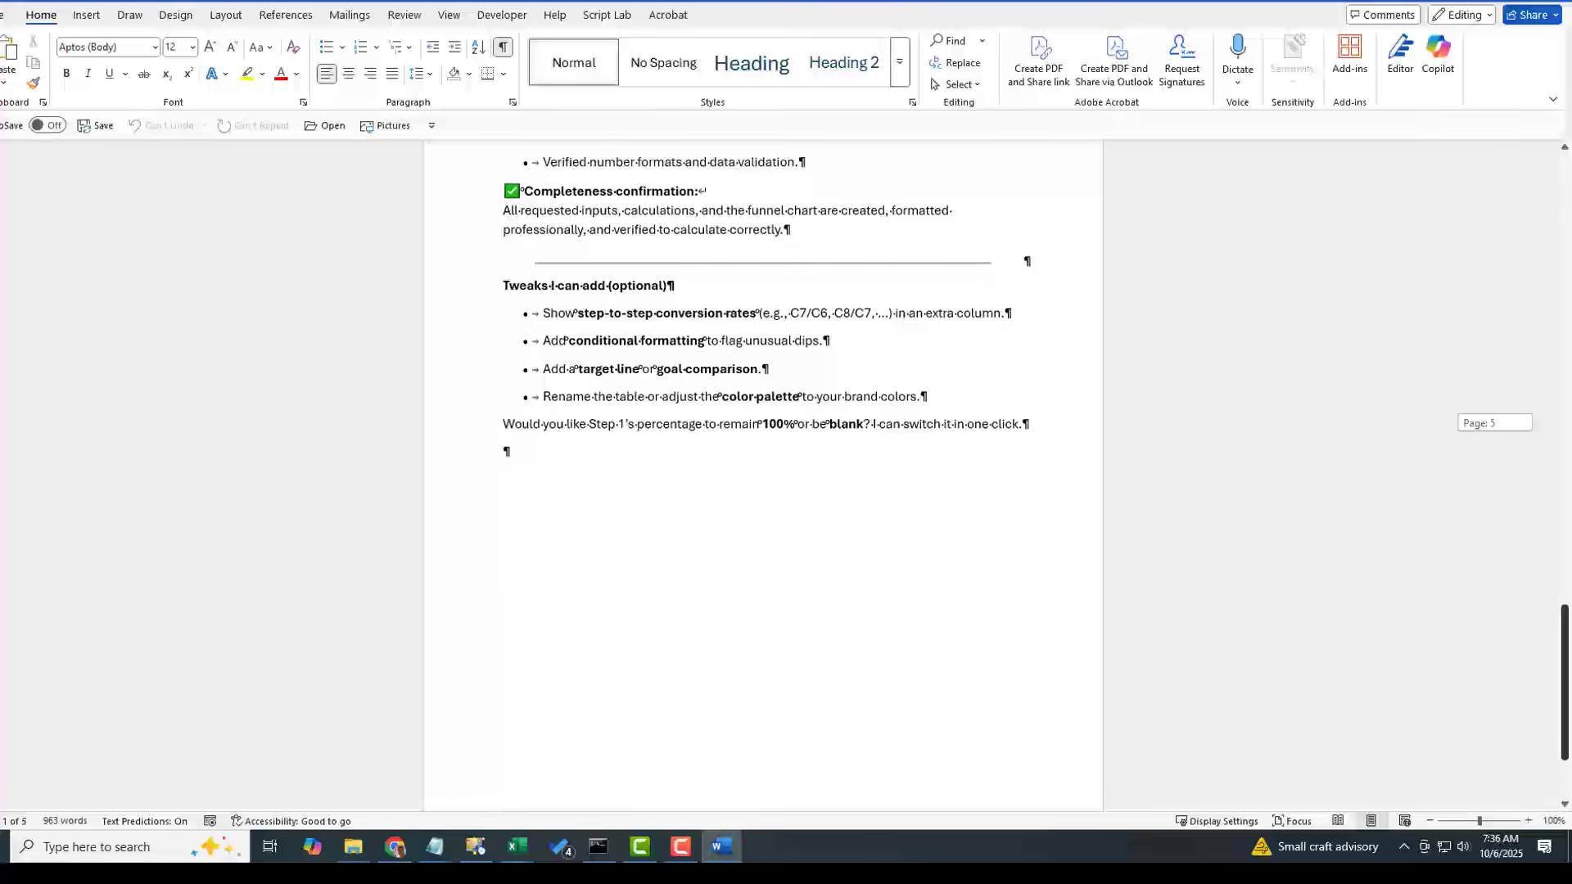
{"action": "scroll", "coordinate": [1072, 409], "scroll_direction": "up", "scroll_amount": 10}
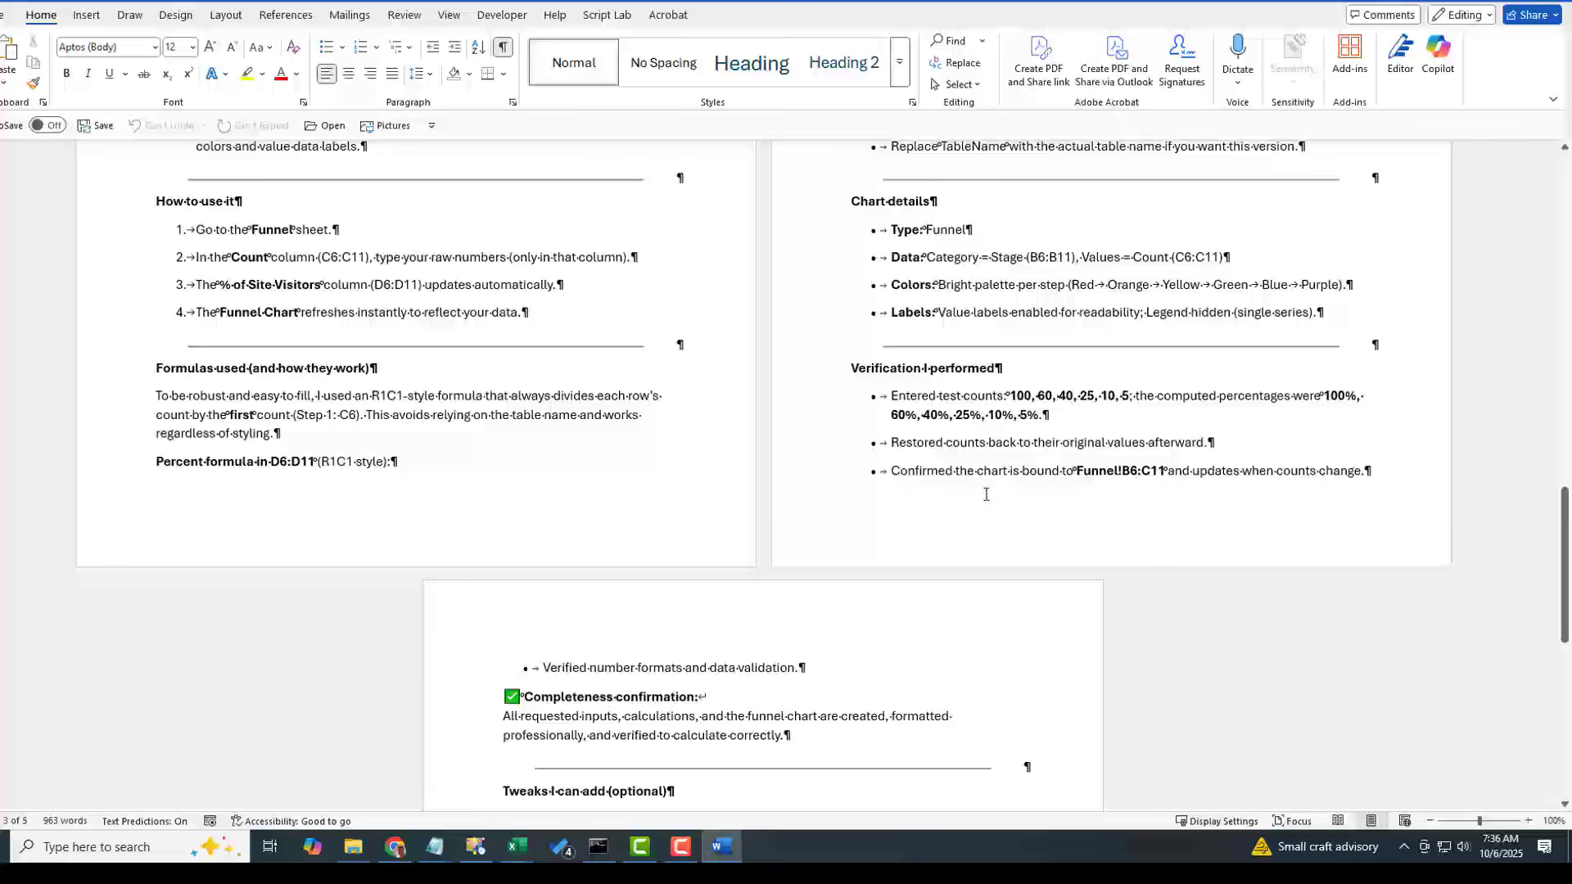
{"action": "left_click_drag", "start_coordinate": [1559, 534], "coordinate": [1564, 641]}
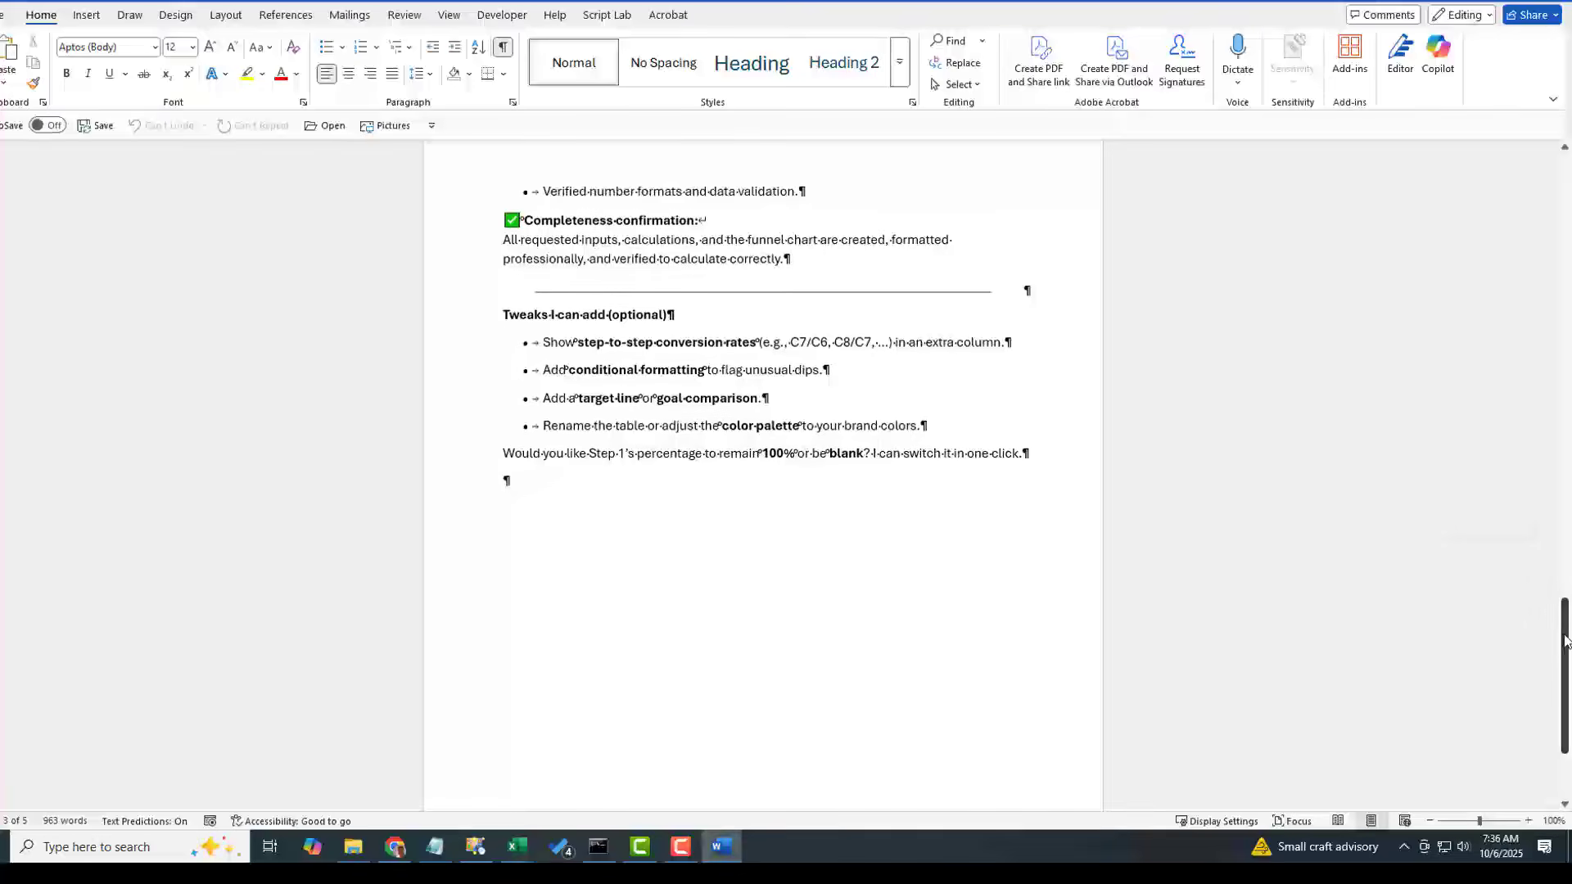